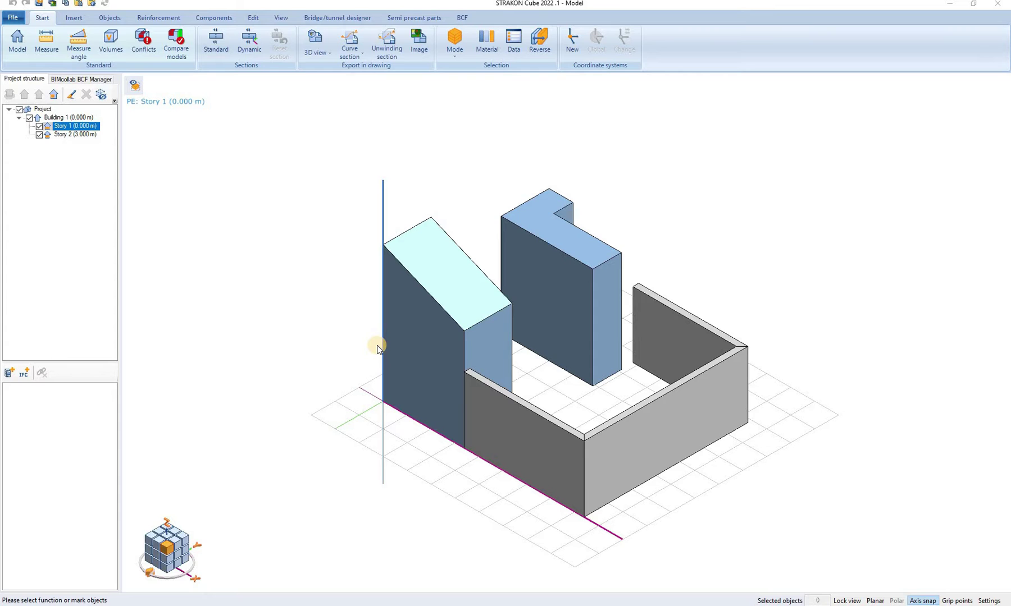
- Mark all five model objects and copy them with the origin as the reference point
left_click_drag(312, 144, 829, 537)
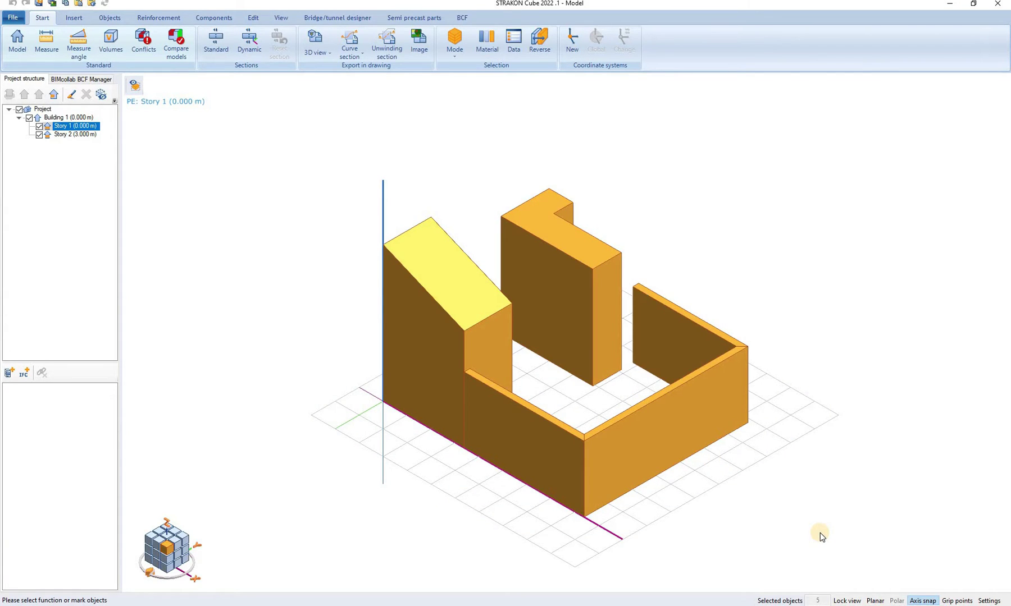
key("ctrl+c")
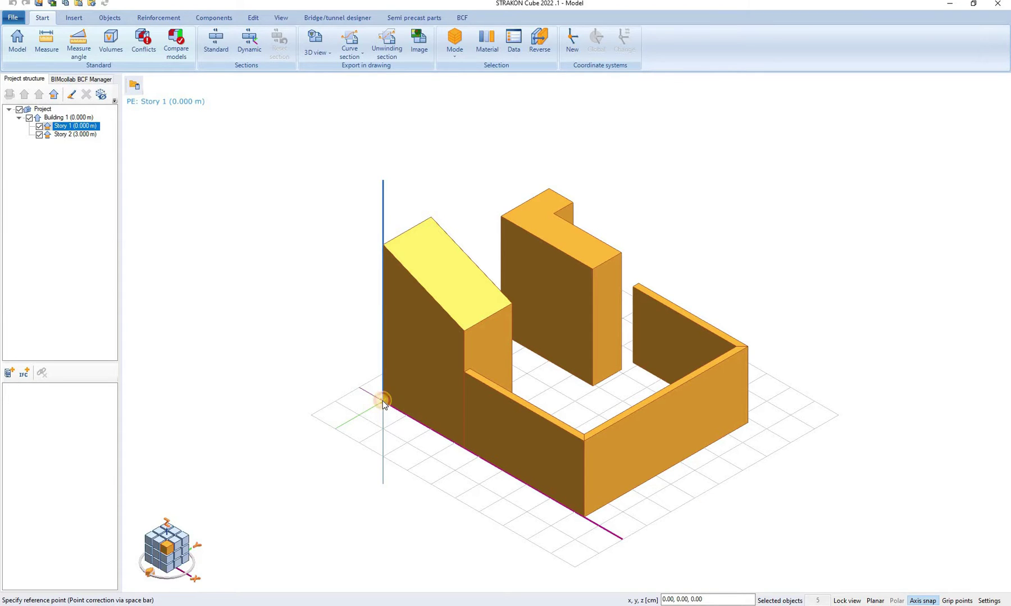
left_click(382, 403)
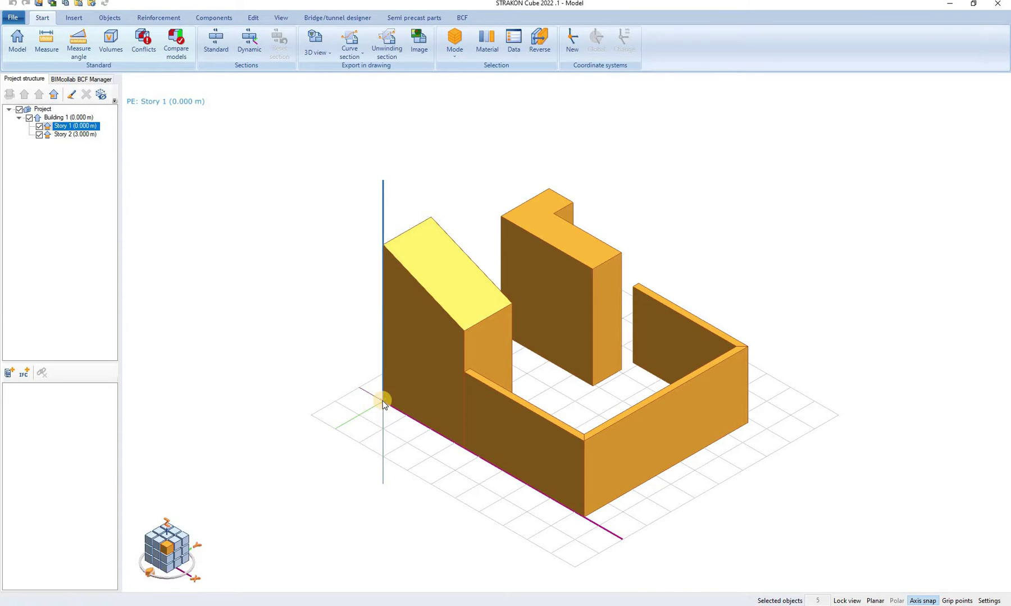
- Minimise the model window and switch to the open drawing Test drawing 2.kon
left_click(953, 7)
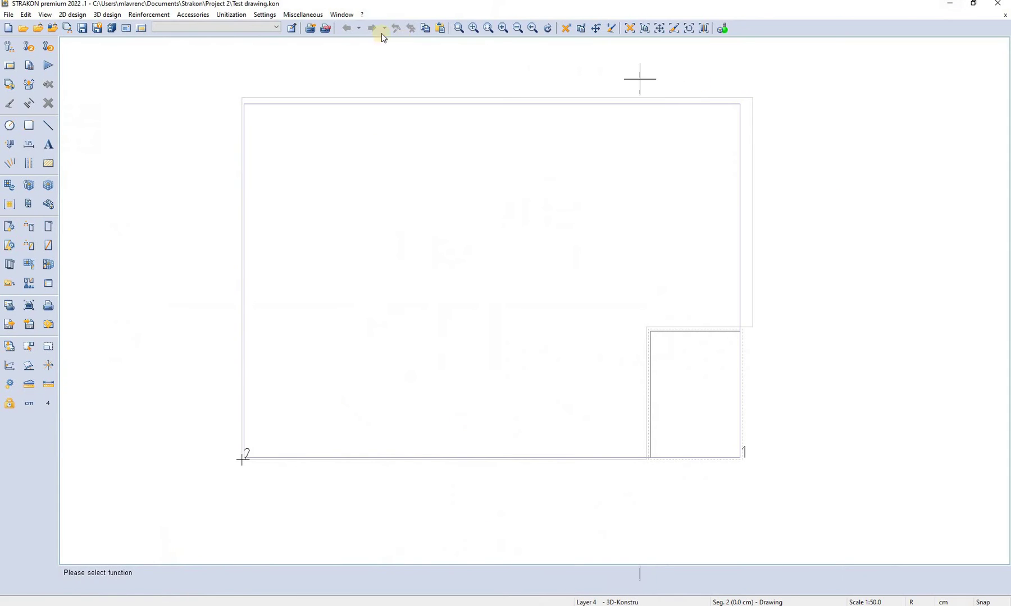
left_click(343, 17)
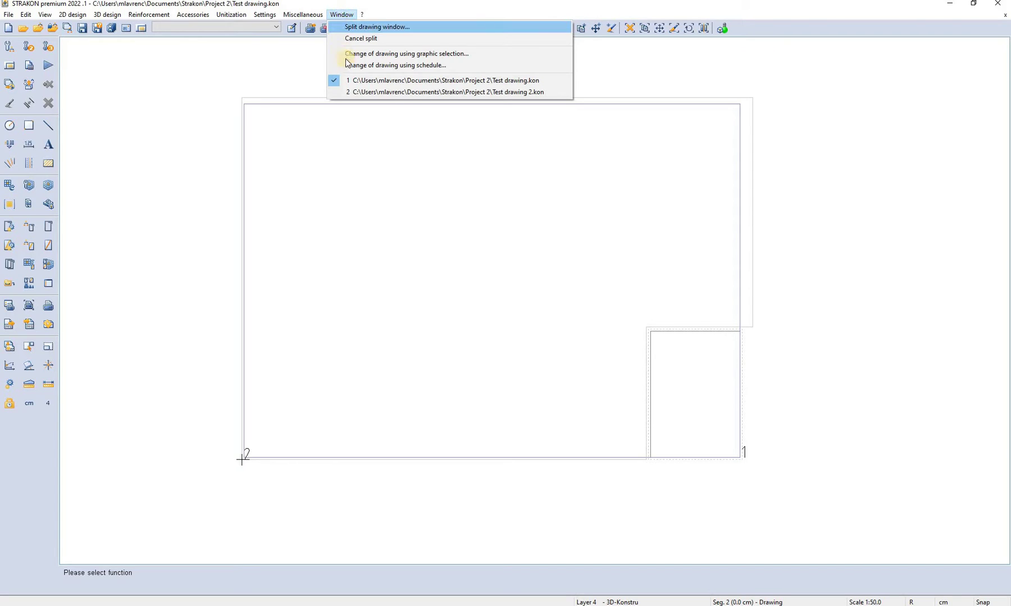
left_click(522, 93)
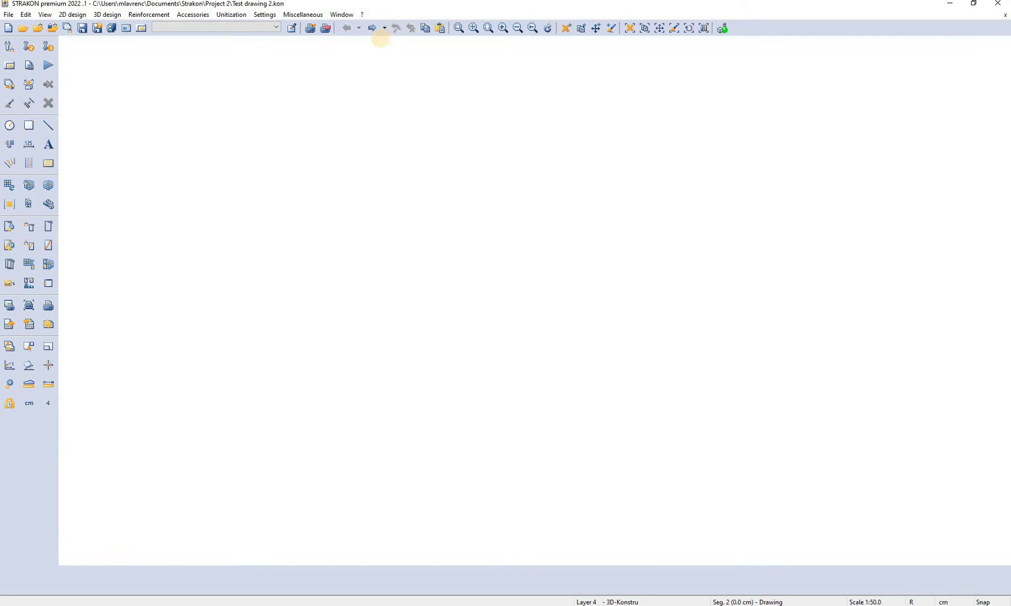
- In Test drawing 2's 3D model, paste the five copied objects at the origin, then delete them
left_click(49, 185)
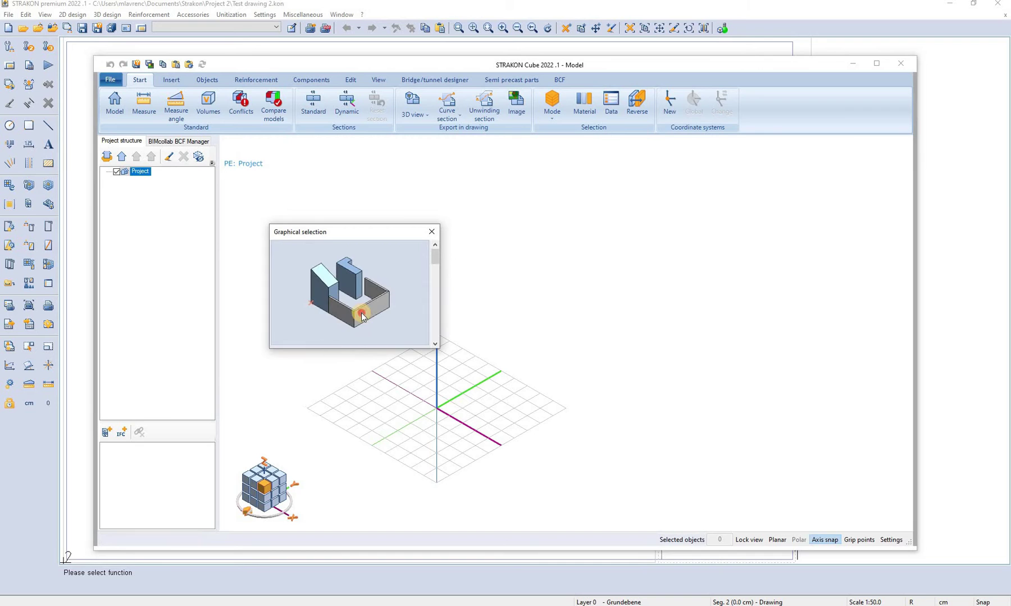
left_click(437, 408)
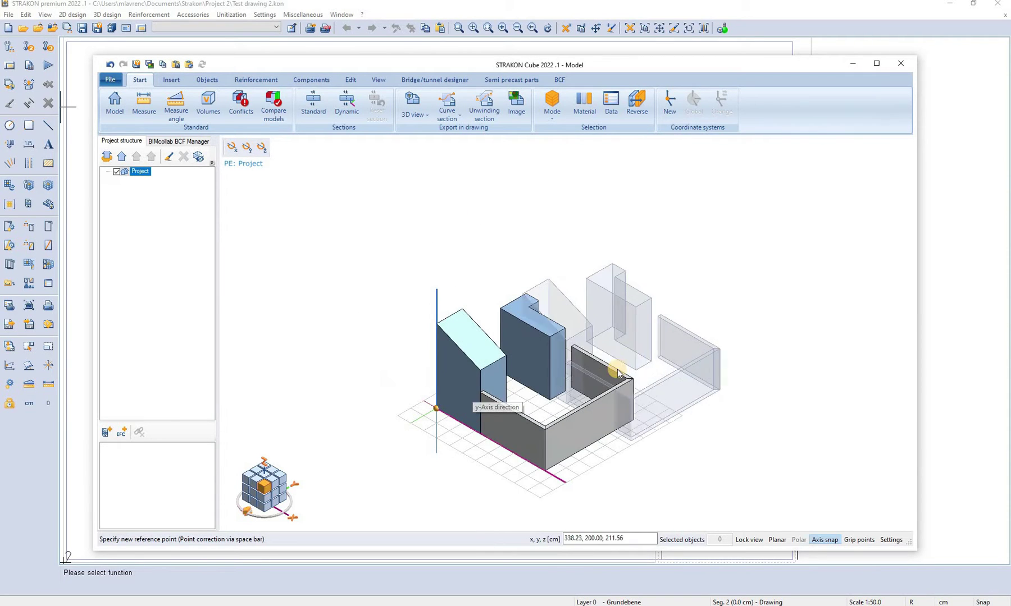
key("Escape")
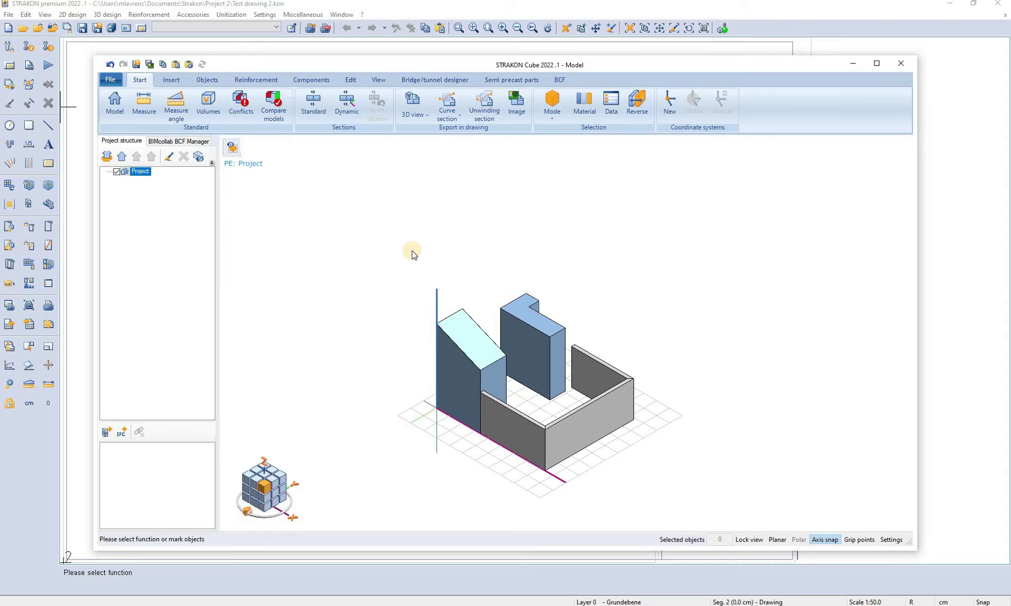
left_click_drag(392, 245, 692, 490)
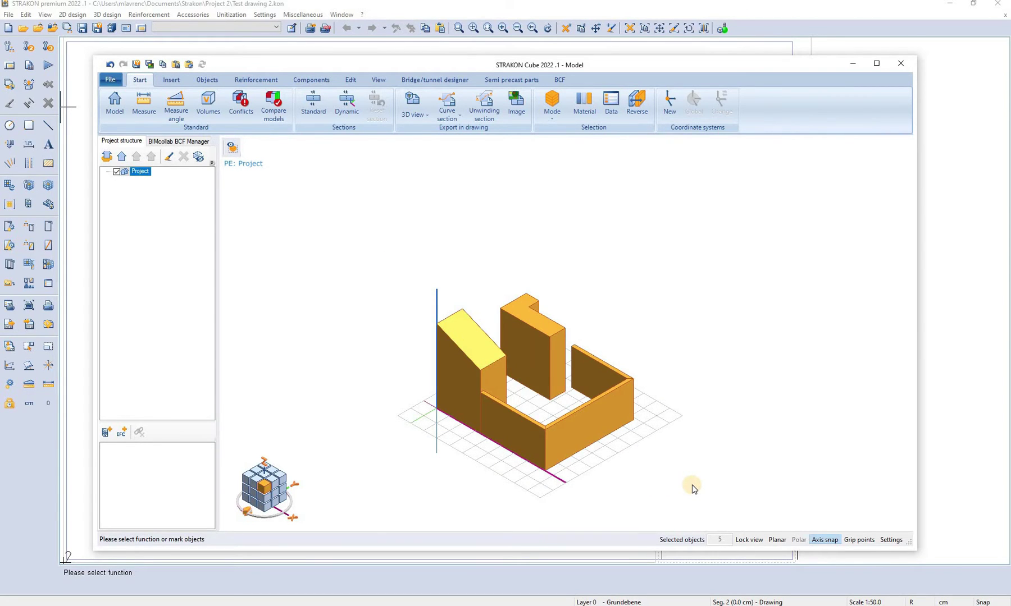
key("Delete")
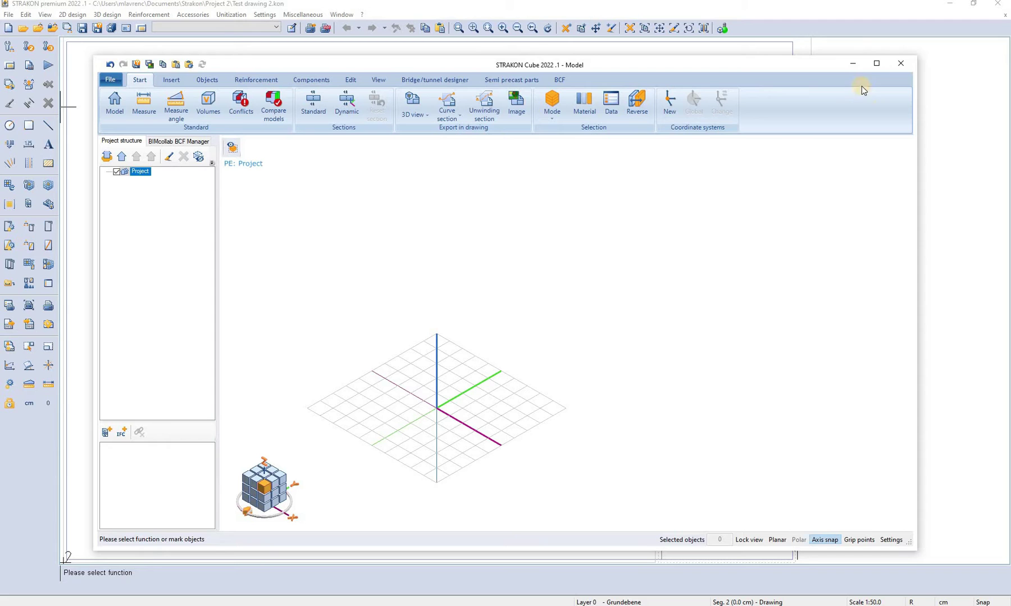
- Back on Test drawing.kon, activate 'Create model reference when saving' in Drawing data
left_click(341, 15)
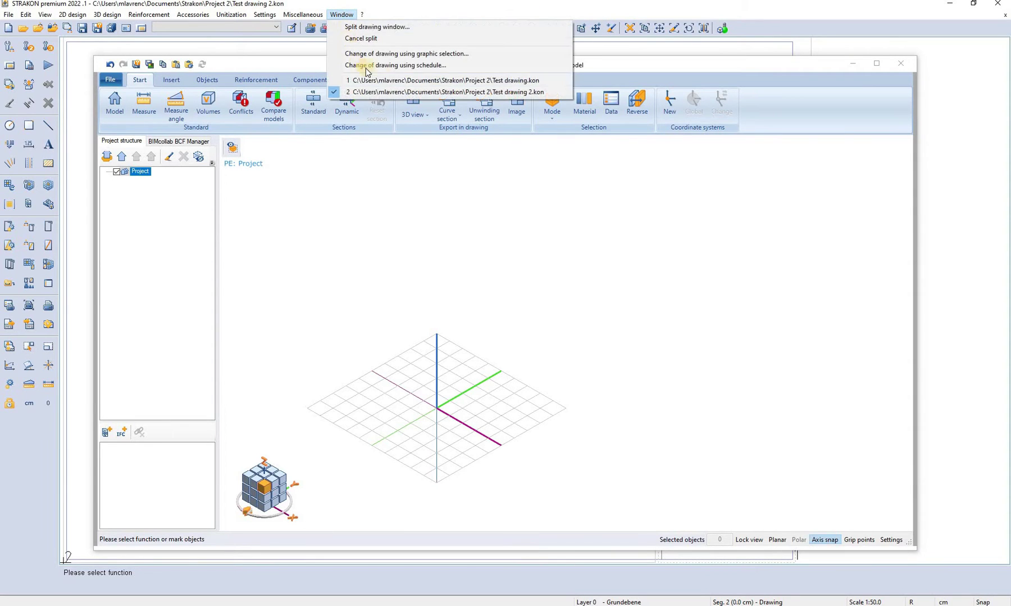
left_click(401, 81)
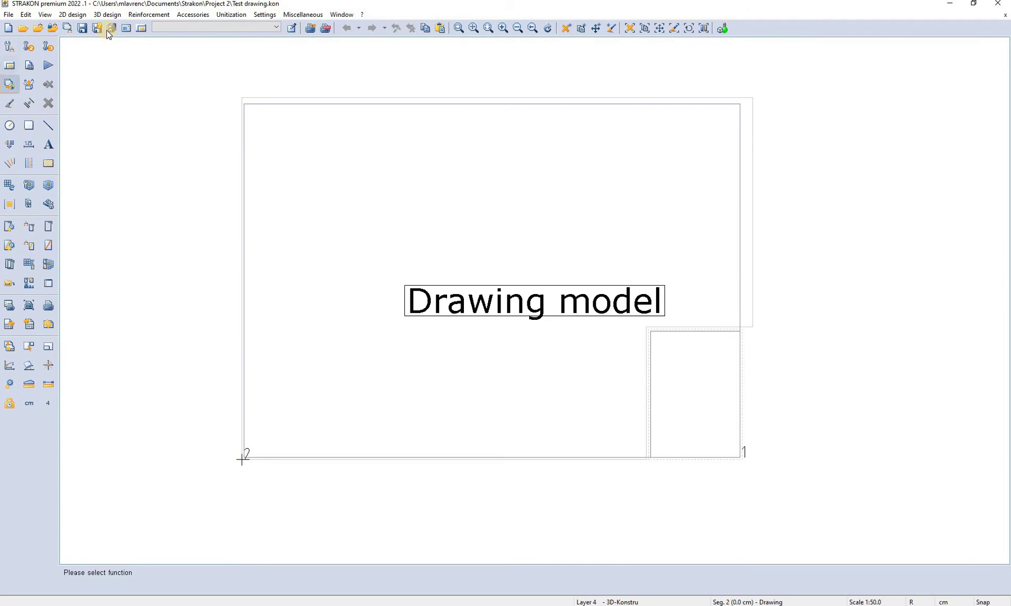
left_click(139, 28)
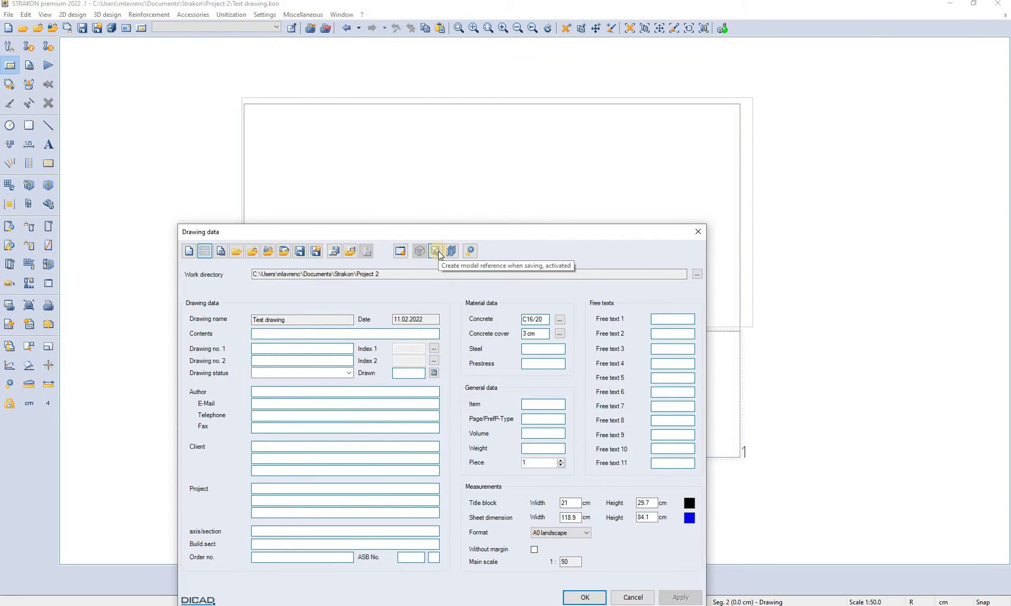
left_click_drag(443, 231, 436, 95)
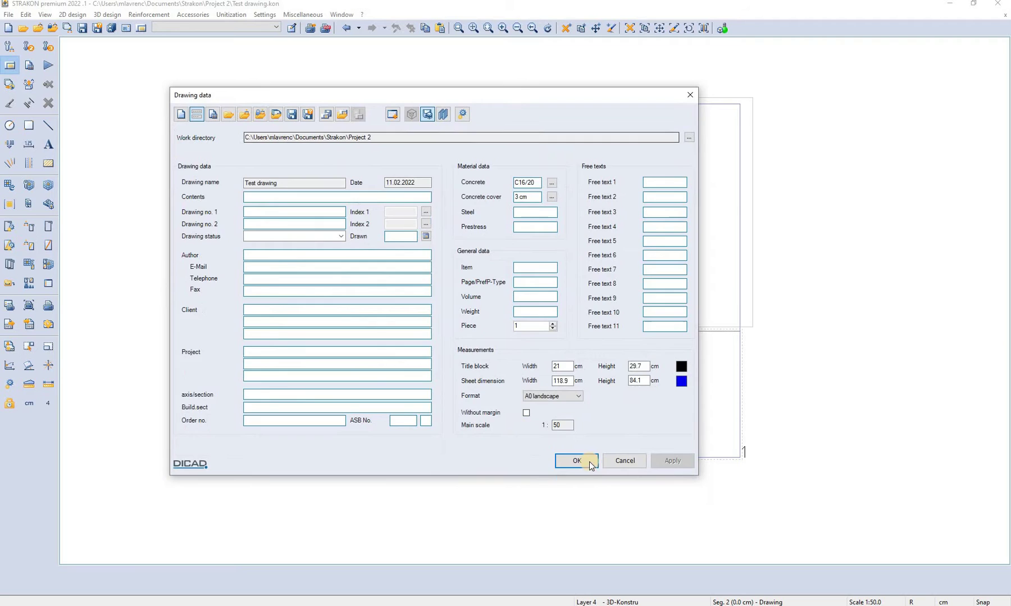
left_click(577, 461)
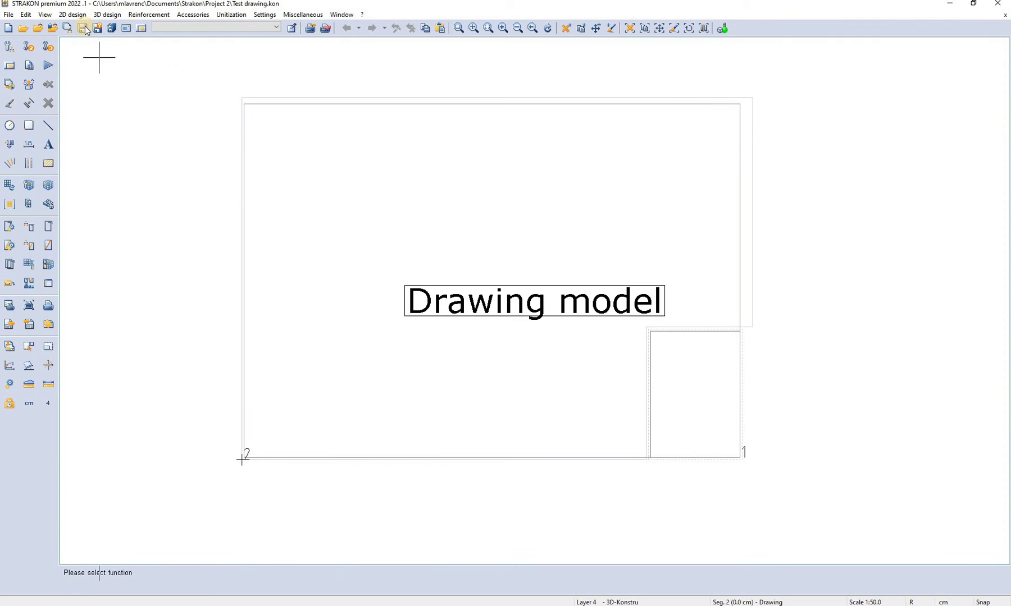
- Save Test drawing.kon, switch to Test drawing 2.kon and reopen its empty 3D model
left_click(84, 28)
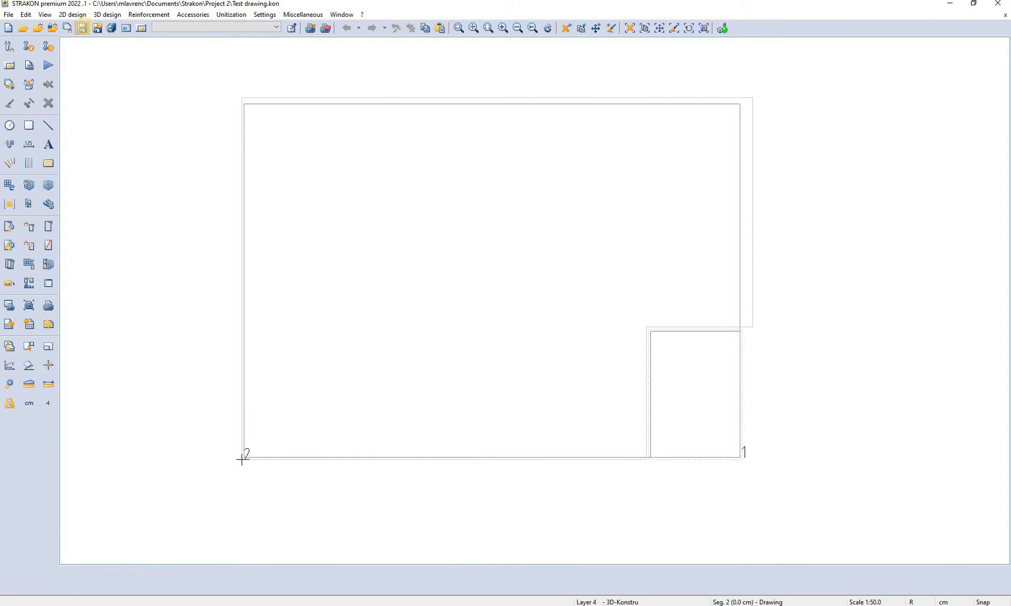
left_click(351, 18)
left_click(429, 93)
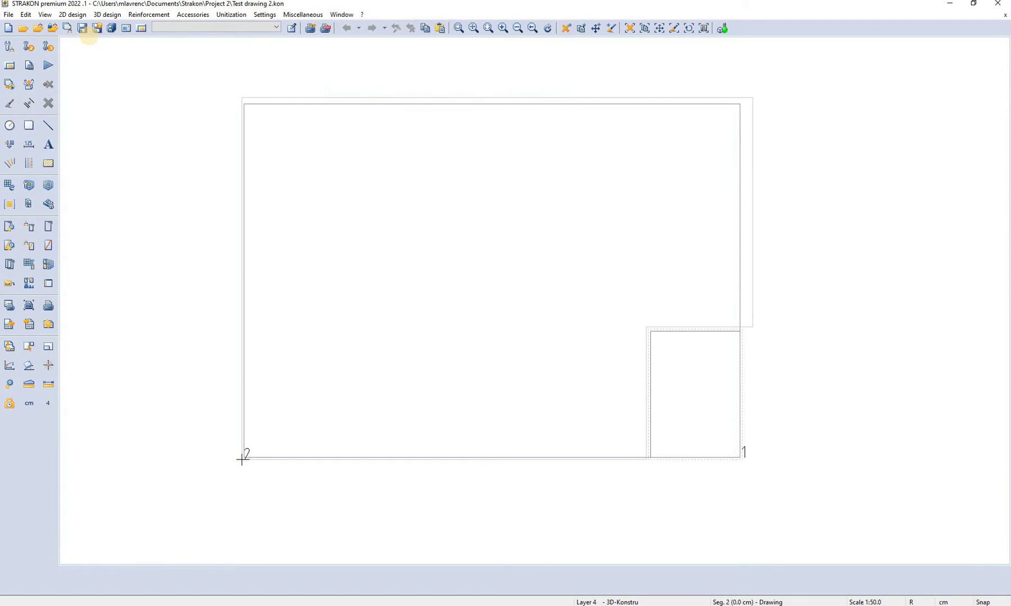
left_click(49, 187)
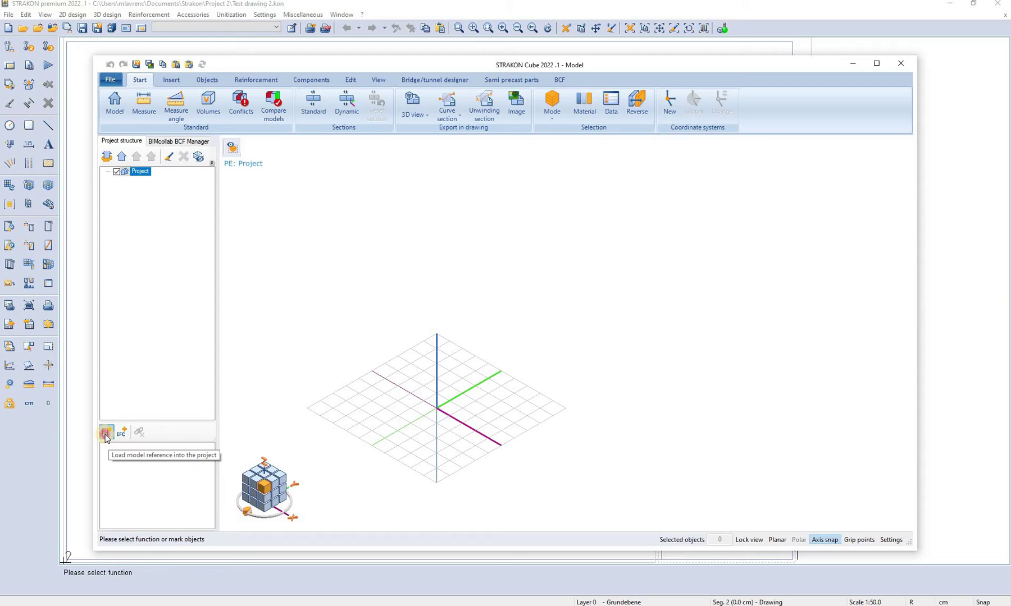
- Load Test drawing.smrc as a model reference, showing both blocks and the walls
left_click(106, 433)
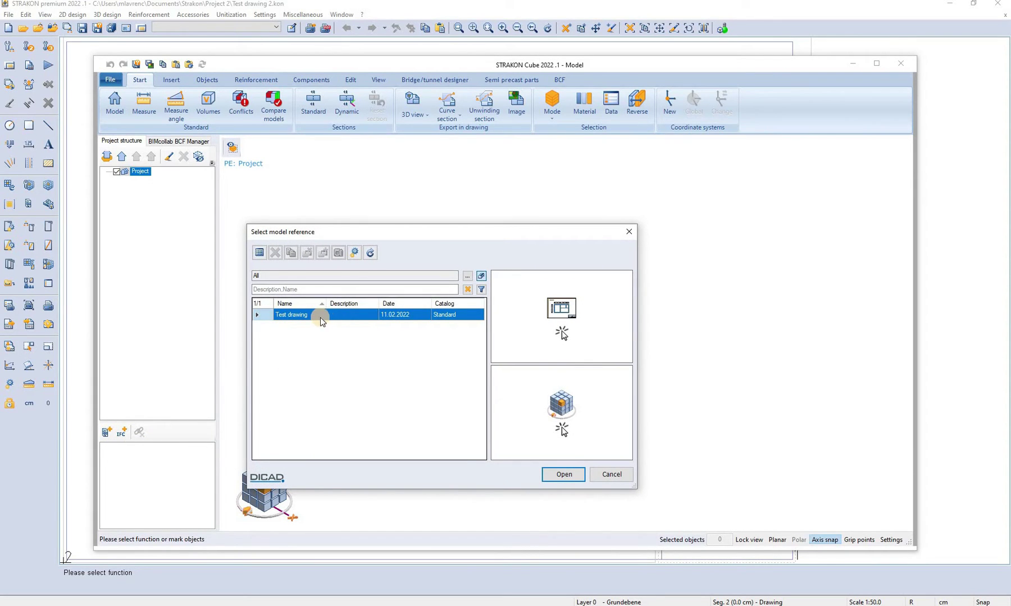
left_click(562, 476)
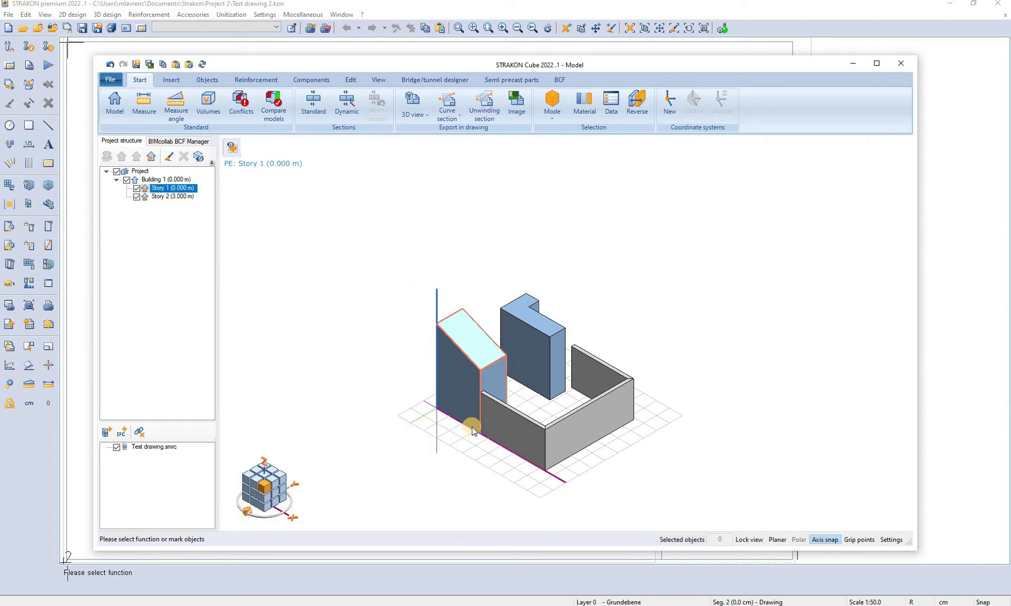
mouse_move(473, 432)
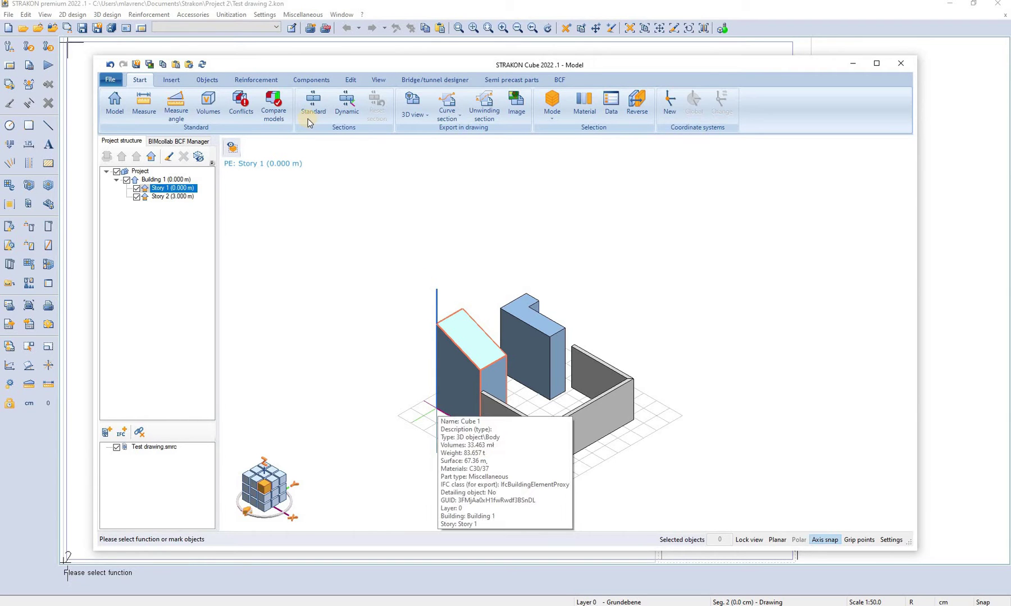
left_click(313, 102)
left_click(351, 80)
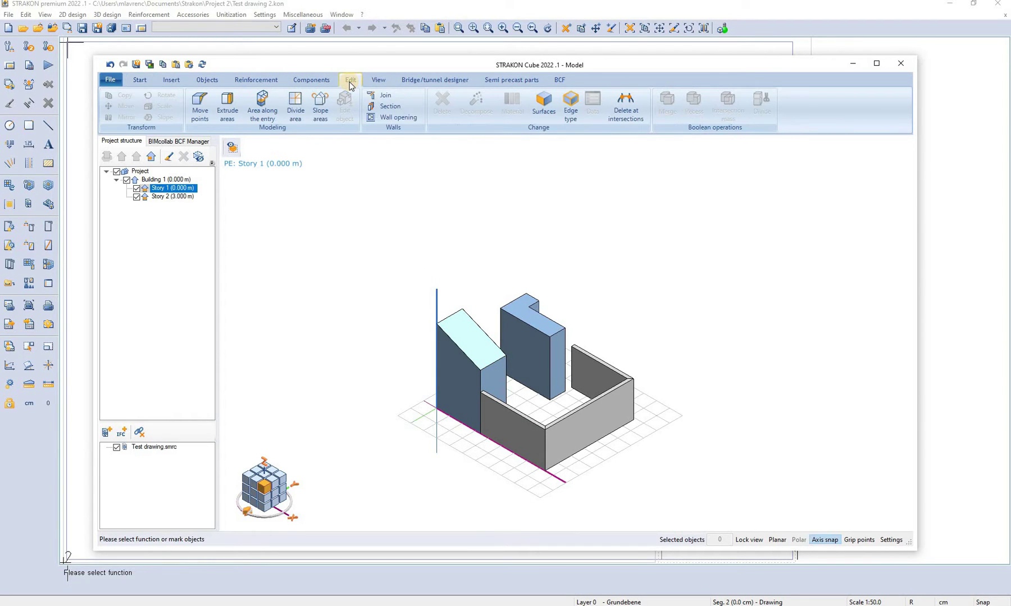
- Choose Edit model reference for Test drawing.smrc to open its blocks and walls
right_click(149, 452)
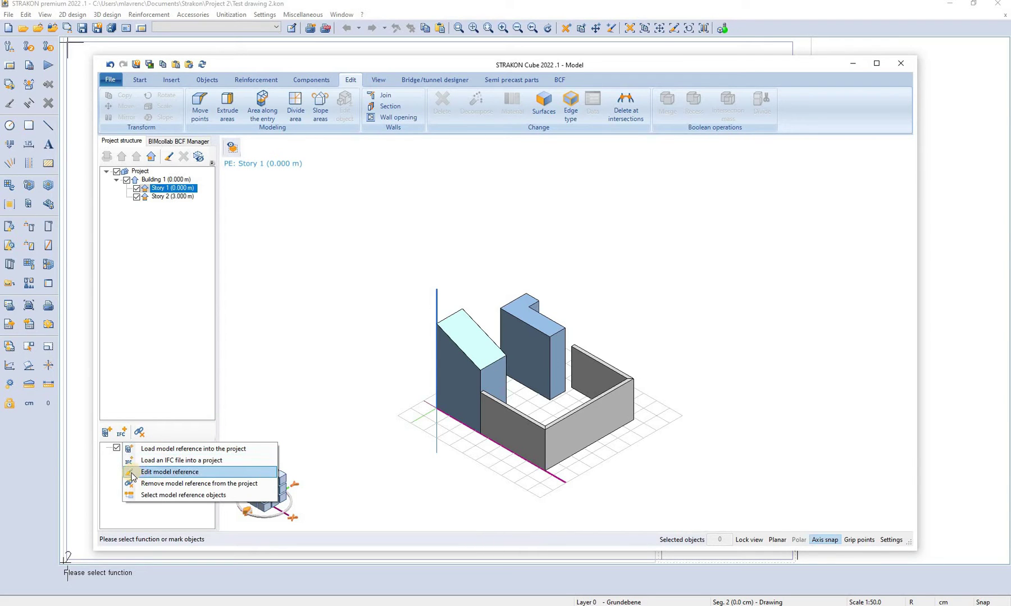
left_click(159, 475)
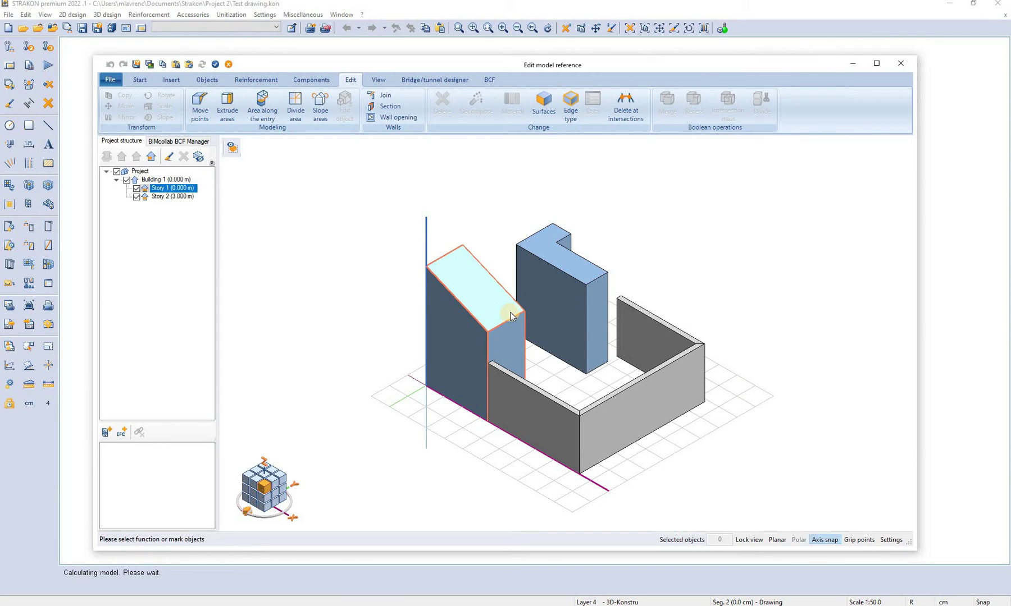
mouse_move(508, 310)
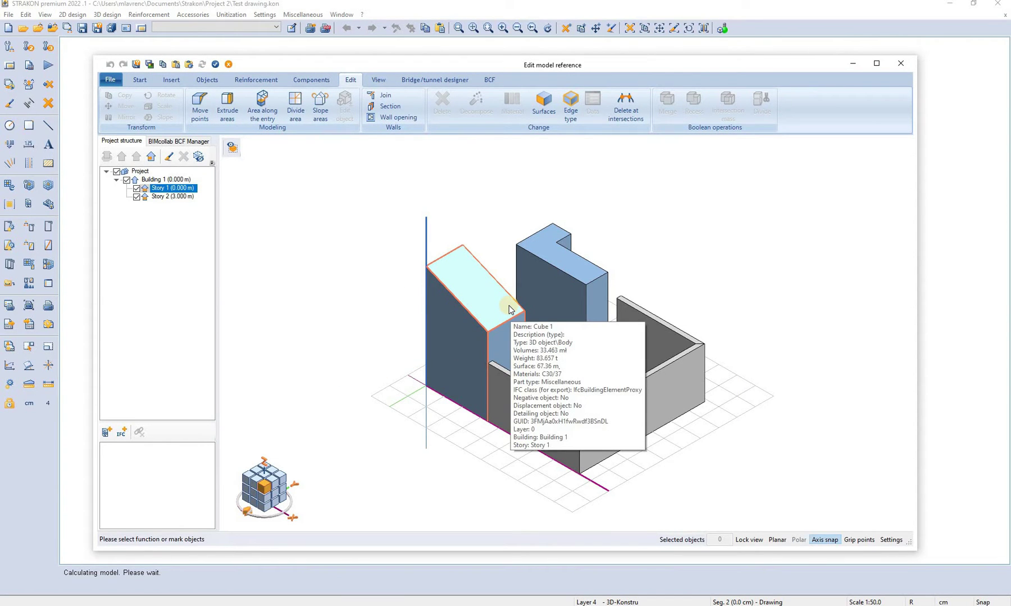
- Extrude the L-shaped block's top face upward and apply the edit back to the main model
left_click(227, 106)
left_click(558, 262)
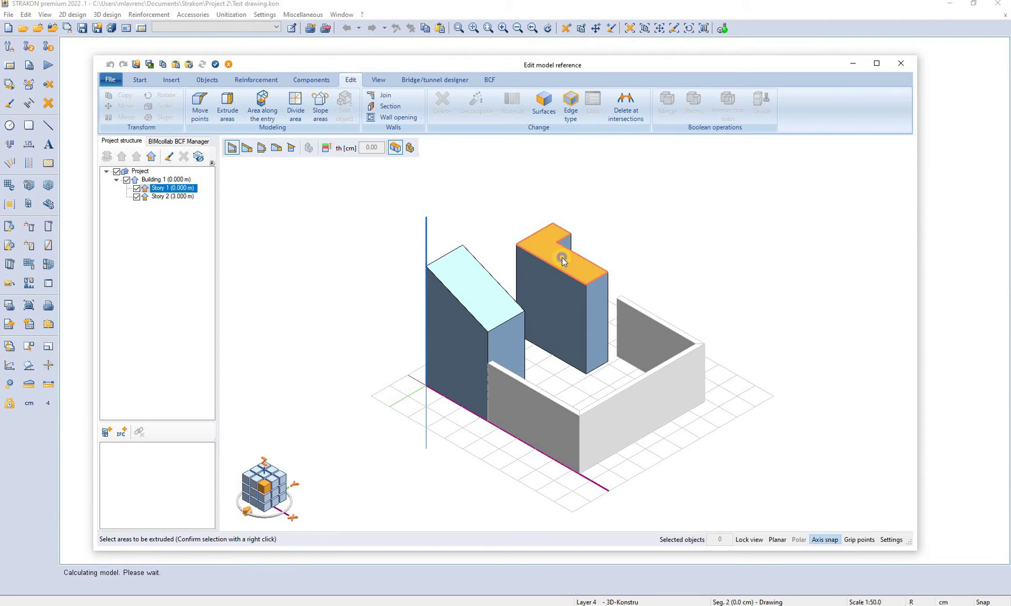
right_click(609, 269)
left_click(610, 261)
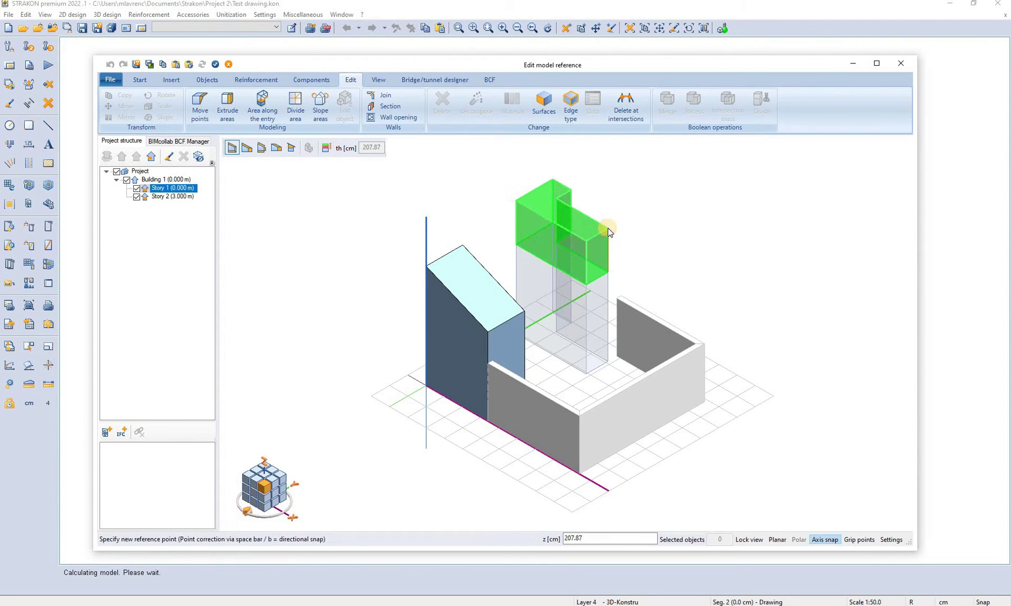
left_click(606, 227)
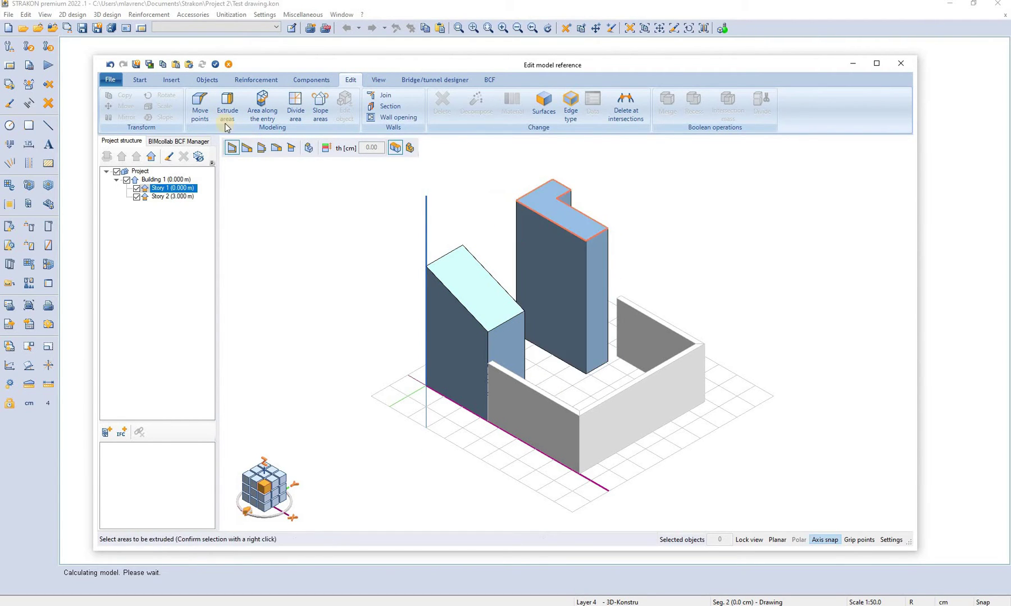
left_click(215, 64)
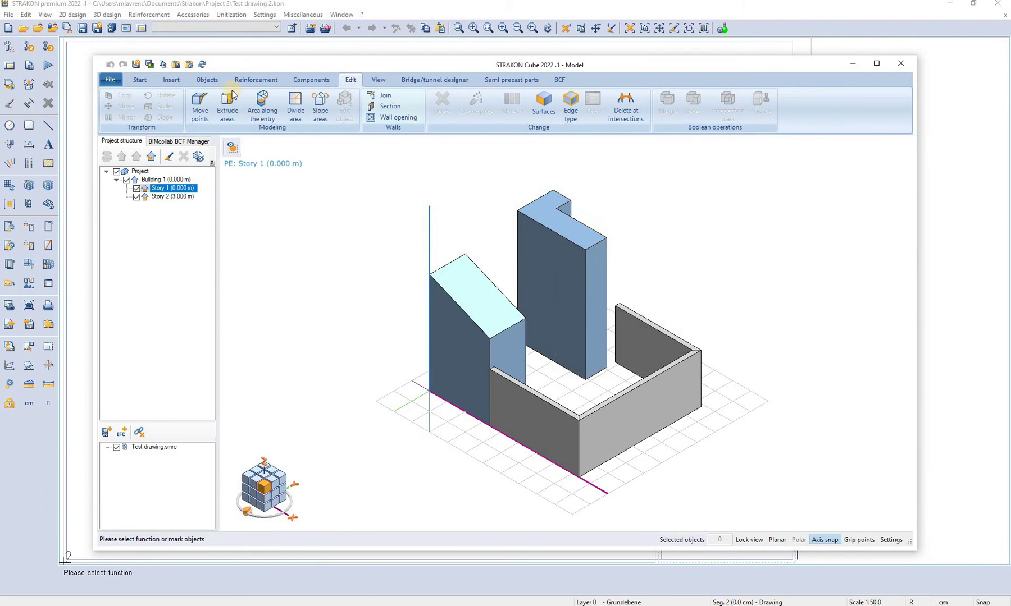
- Select the HEA200 profile from the Stahl Flex-Part catalog, keeping External into project
left_click(170, 80)
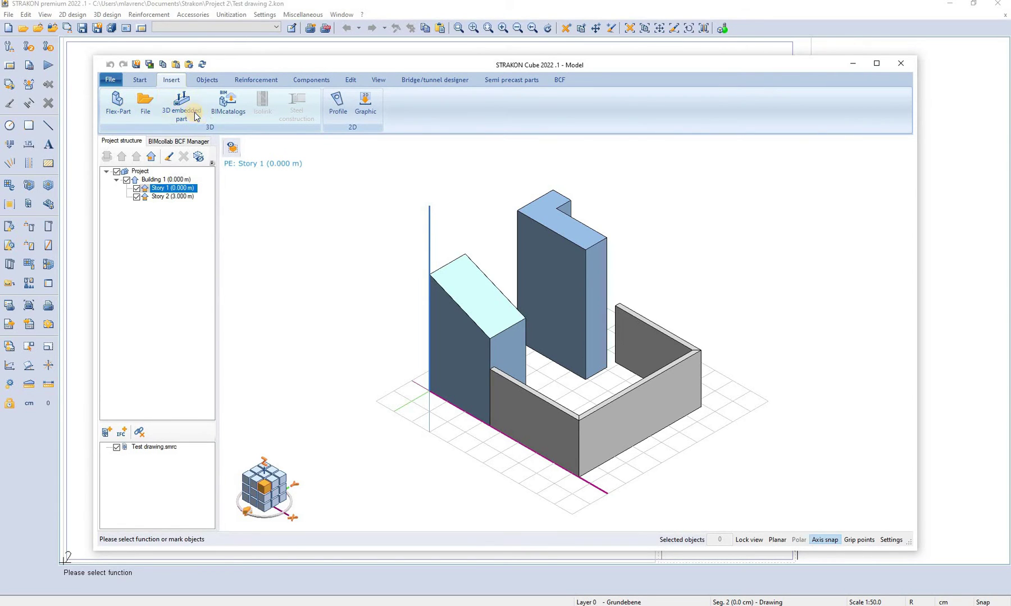
left_click(120, 113)
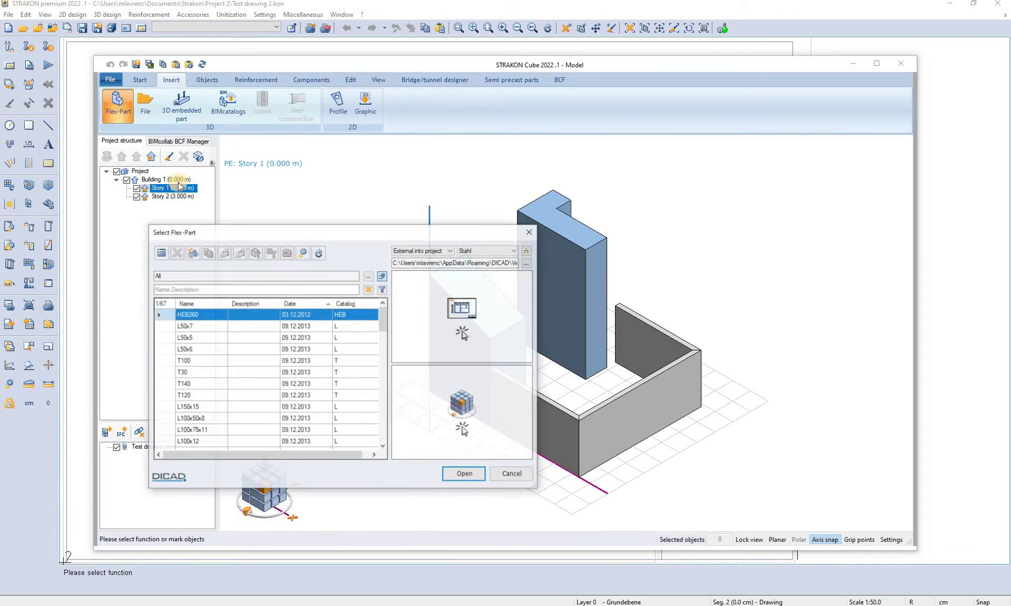
left_click(435, 253)
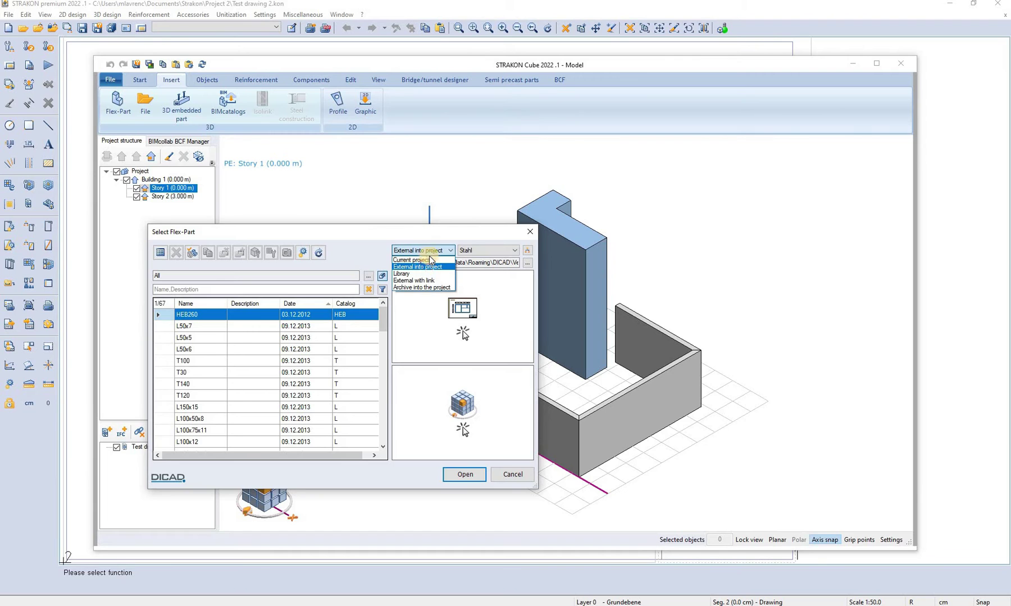
left_click(424, 269)
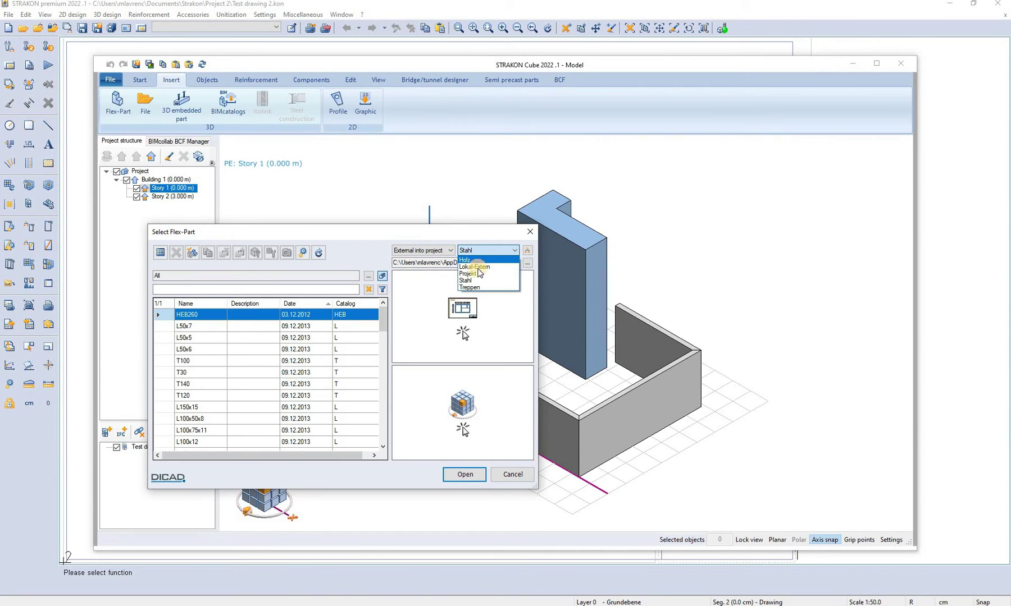
left_click(475, 268)
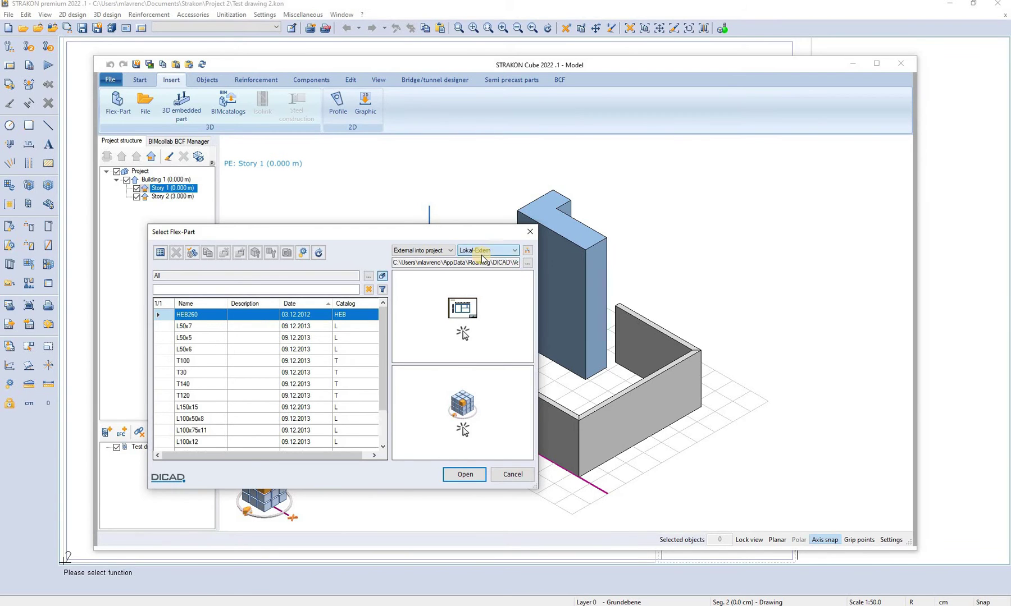
left_click(478, 252)
left_click(477, 281)
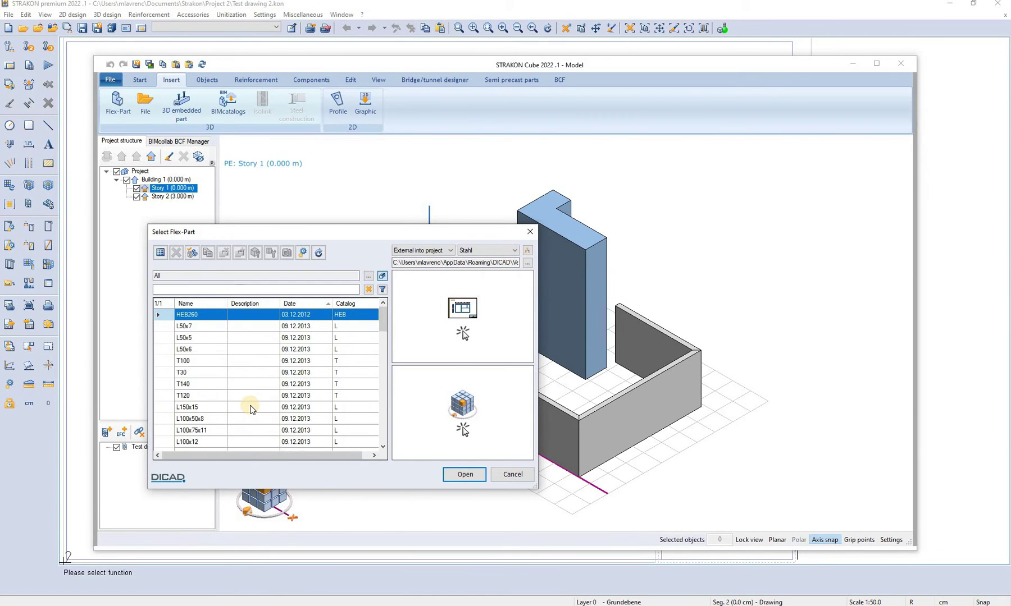
scroll(251, 409, "down", 8)
scroll(251, 410, "down", 5)
left_click(207, 395)
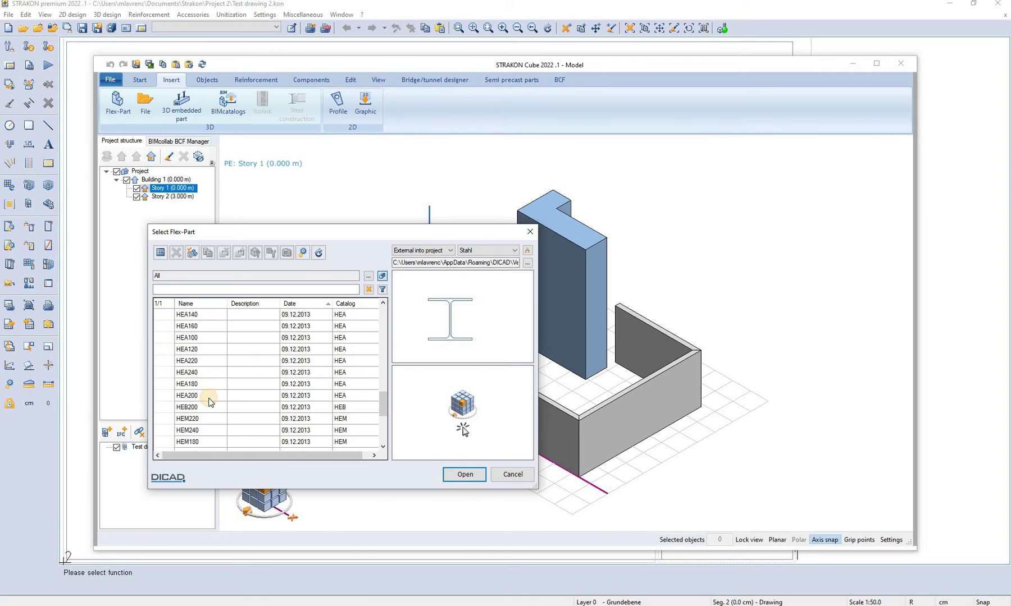
- Save the HEA200 part file and place the steel beam beside the wall corner
left_click(464, 475)
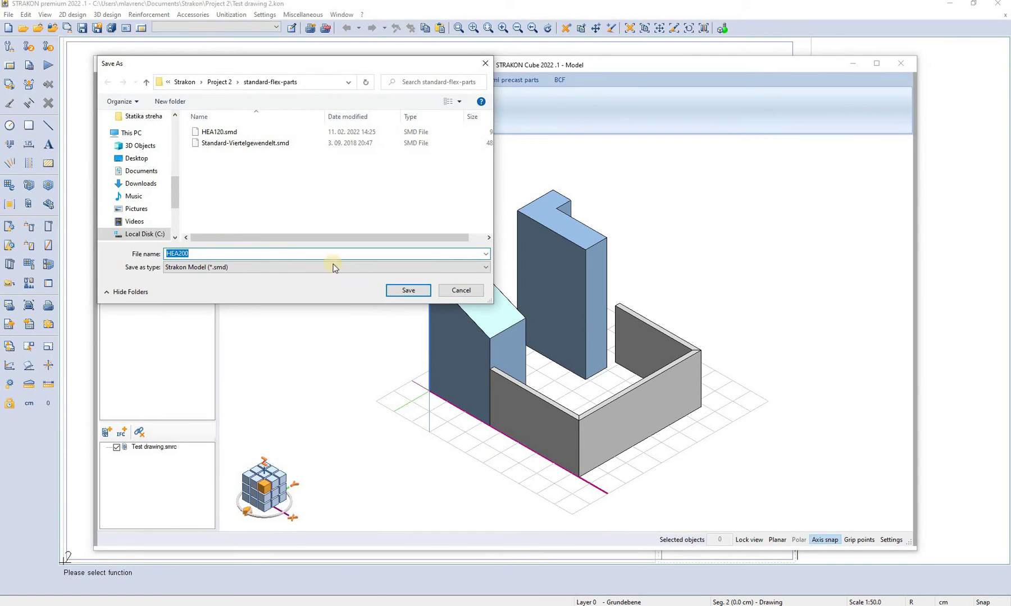
left_click(407, 290)
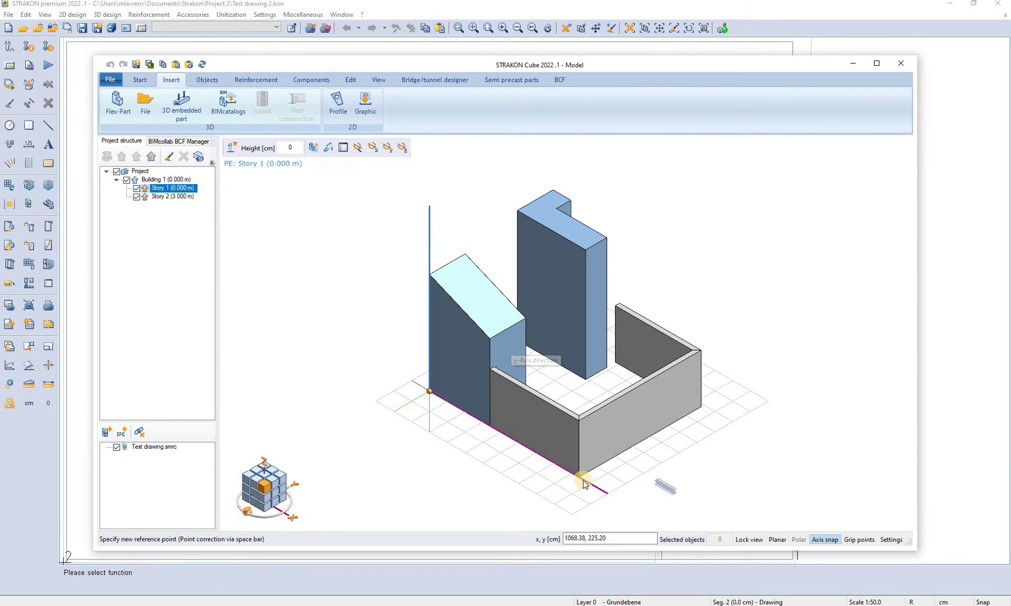
key("Escape")
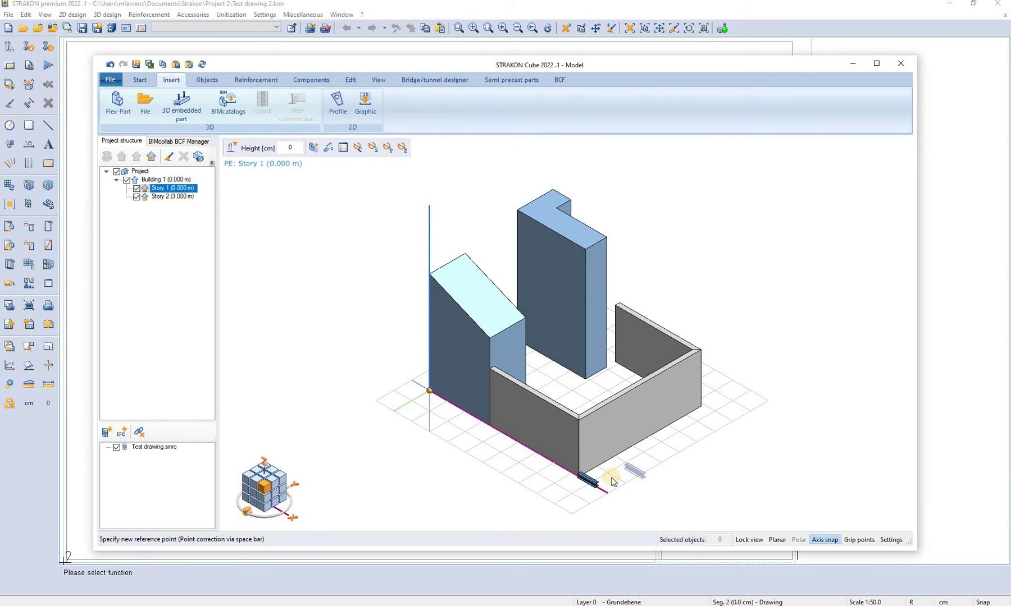
scroll(590, 492, "up", 6)
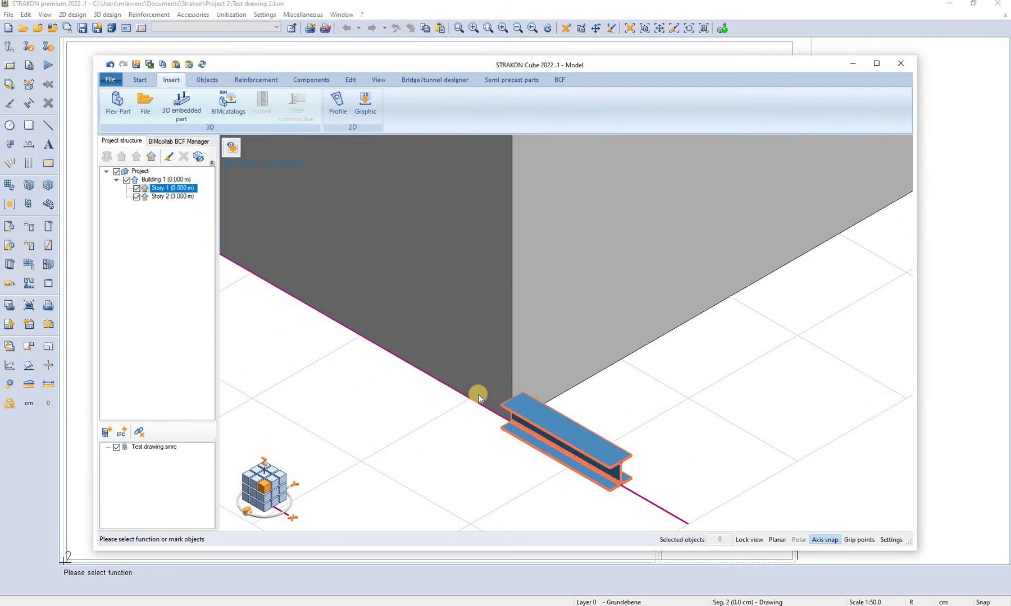
scroll(476, 397, "up", 2)
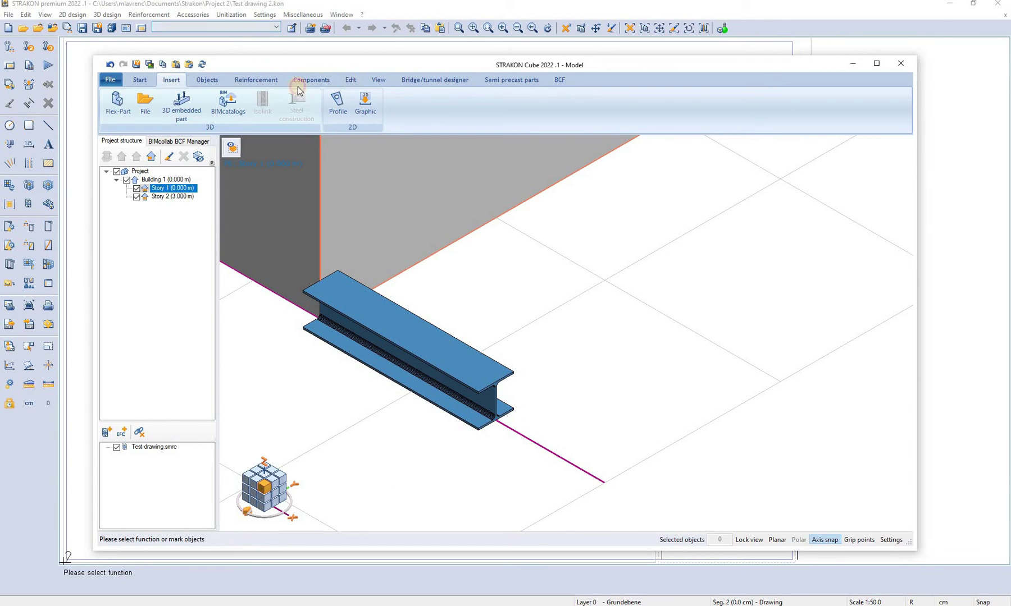
- Extrude the HEA200 beam's end face 57.41 cm further along the wall
left_click(350, 79)
left_click(225, 112)
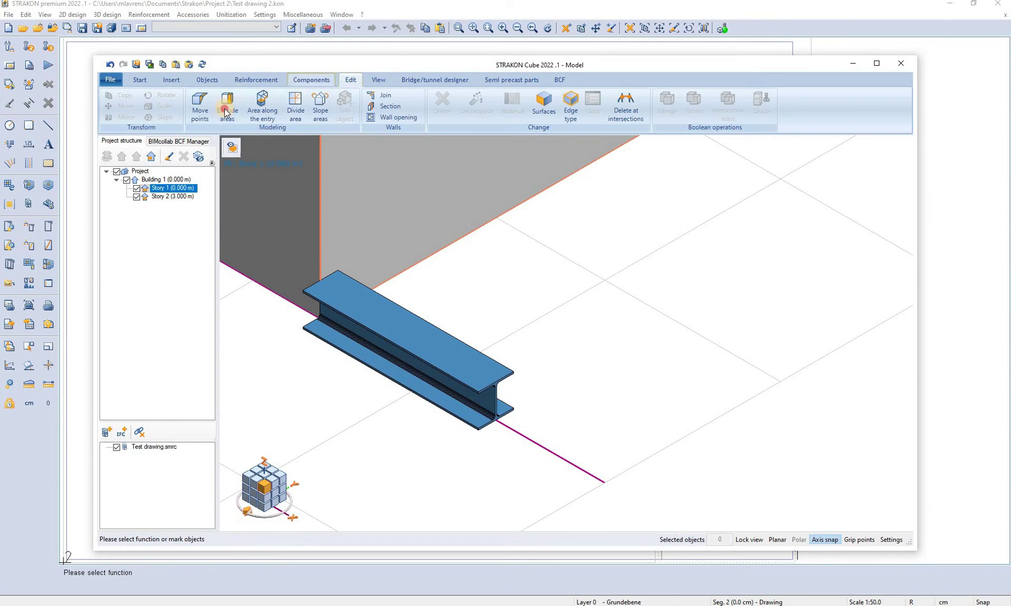
left_click(496, 416)
right_click(497, 415)
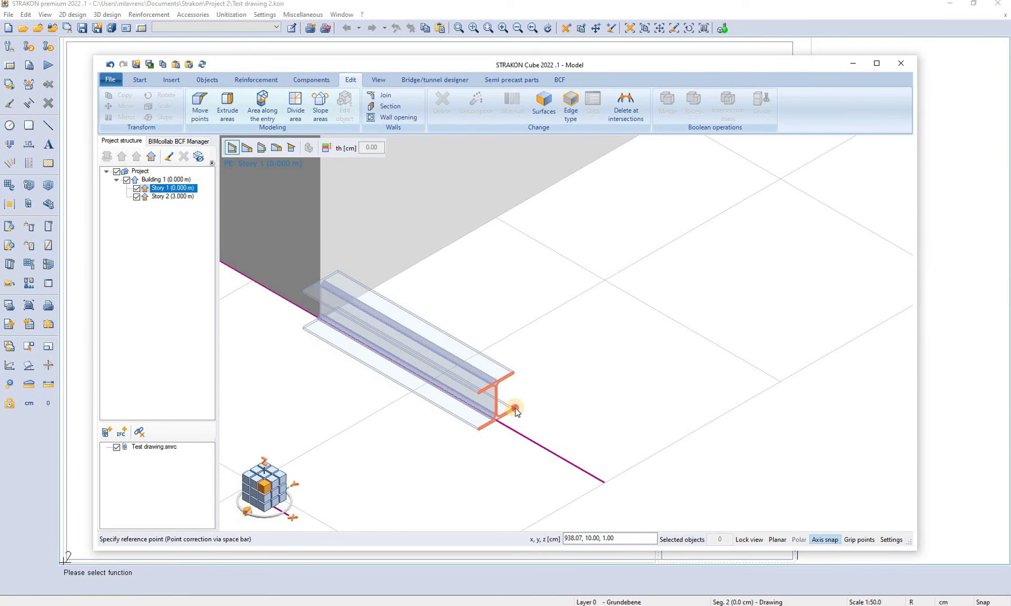
left_click(566, 441)
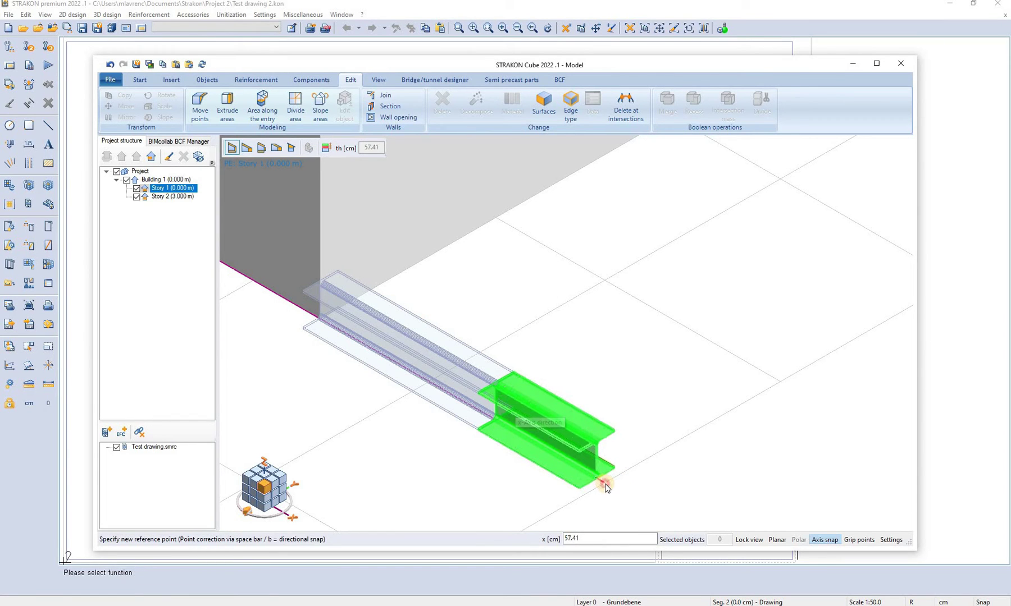
left_click(601, 392)
key("Escape")
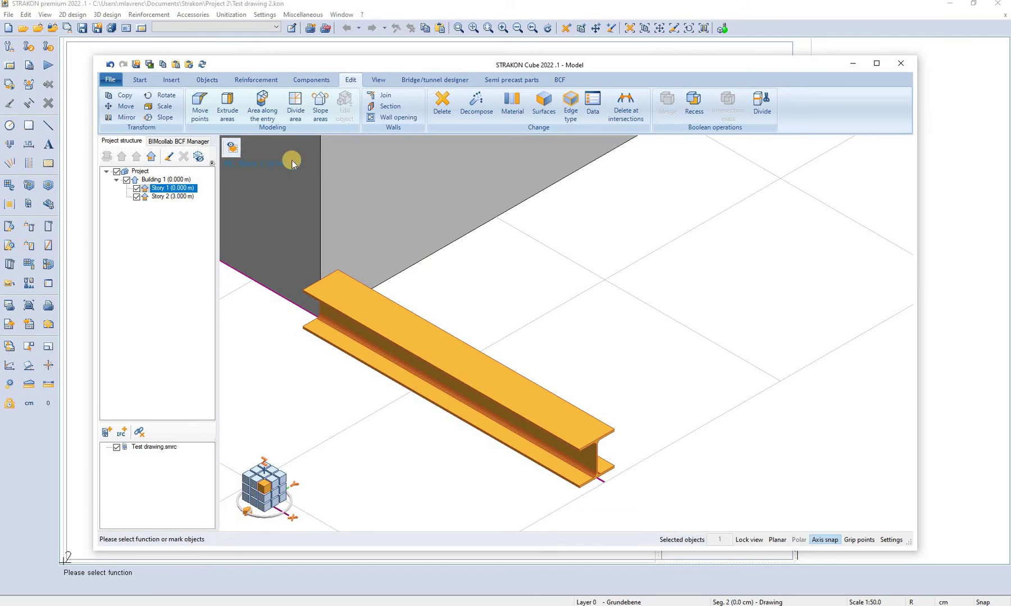
left_click(171, 80)
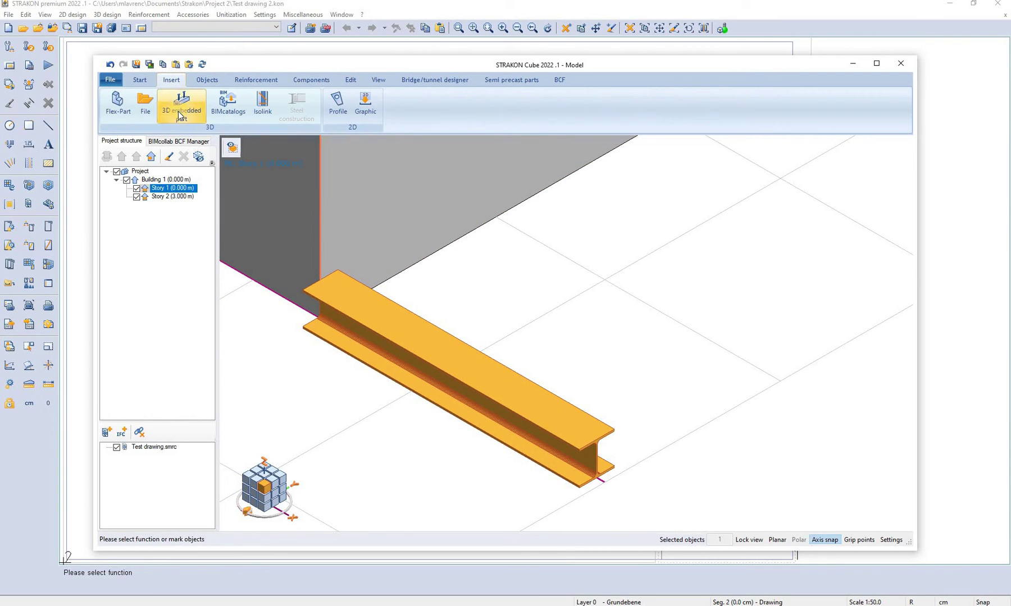
left_click(177, 113)
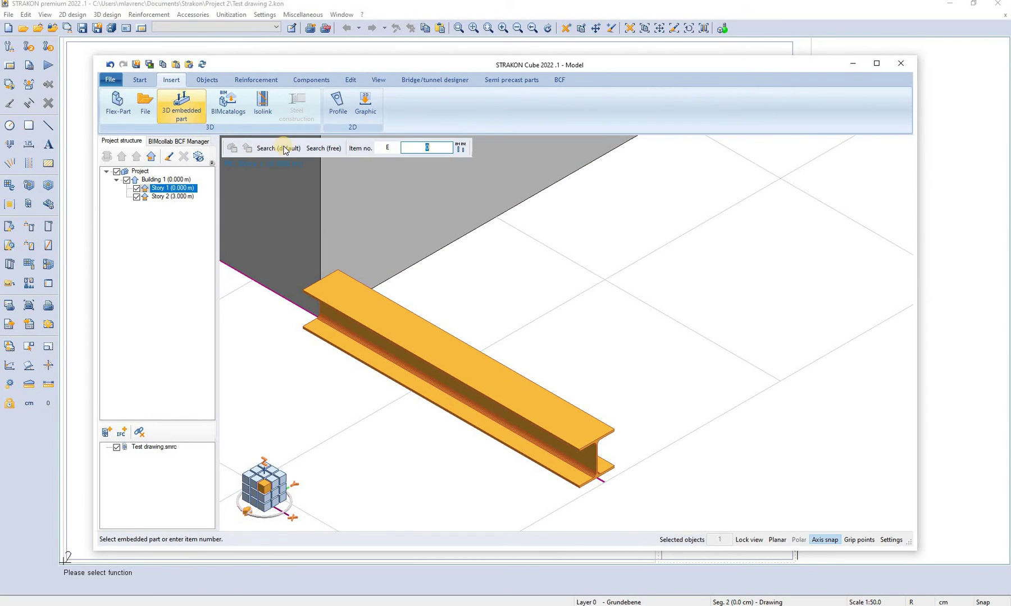
left_click(330, 150)
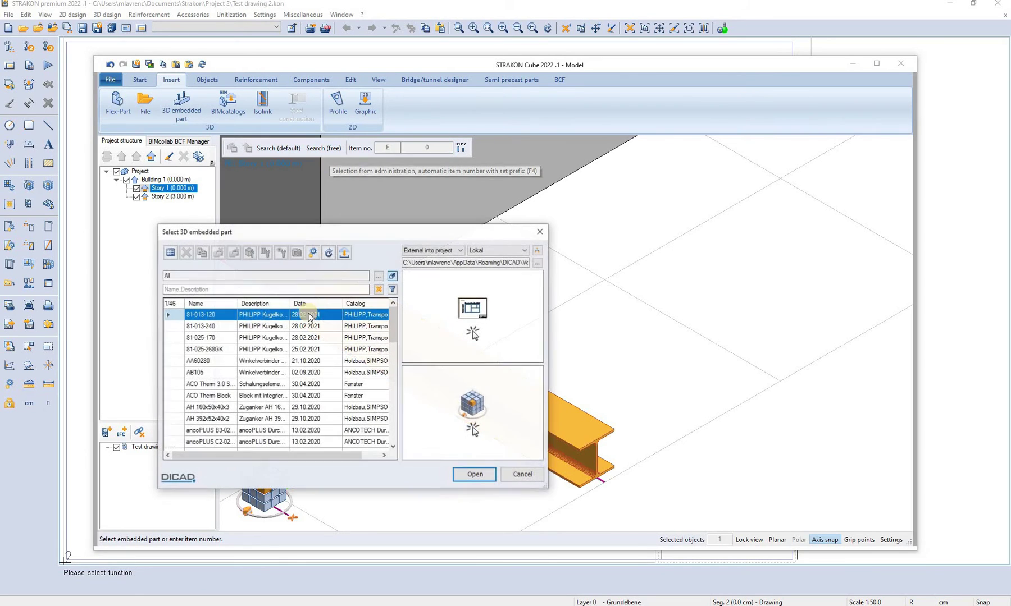
left_click(281, 396)
left_click(262, 348)
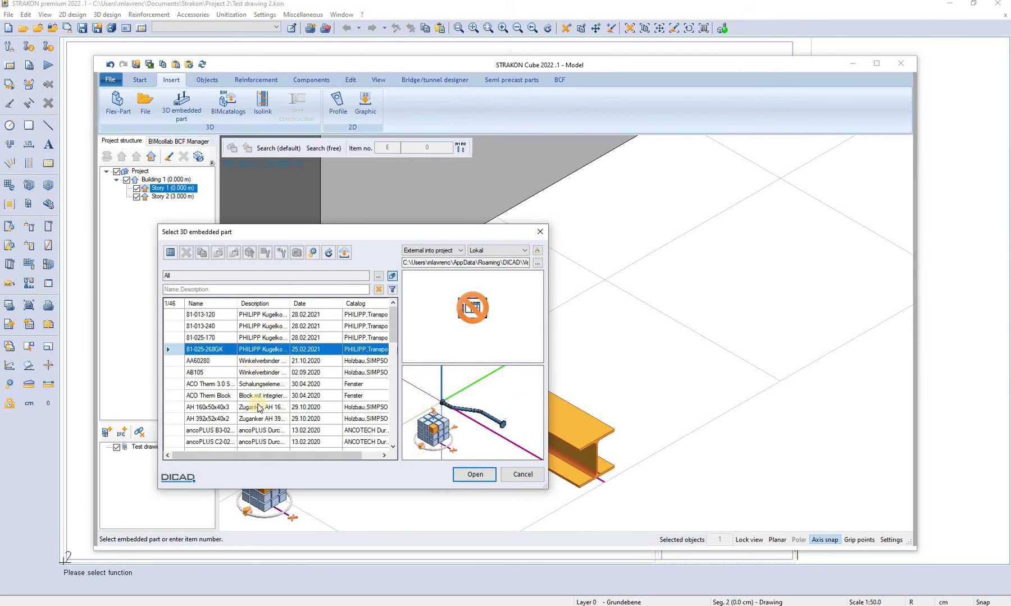
left_click(264, 407)
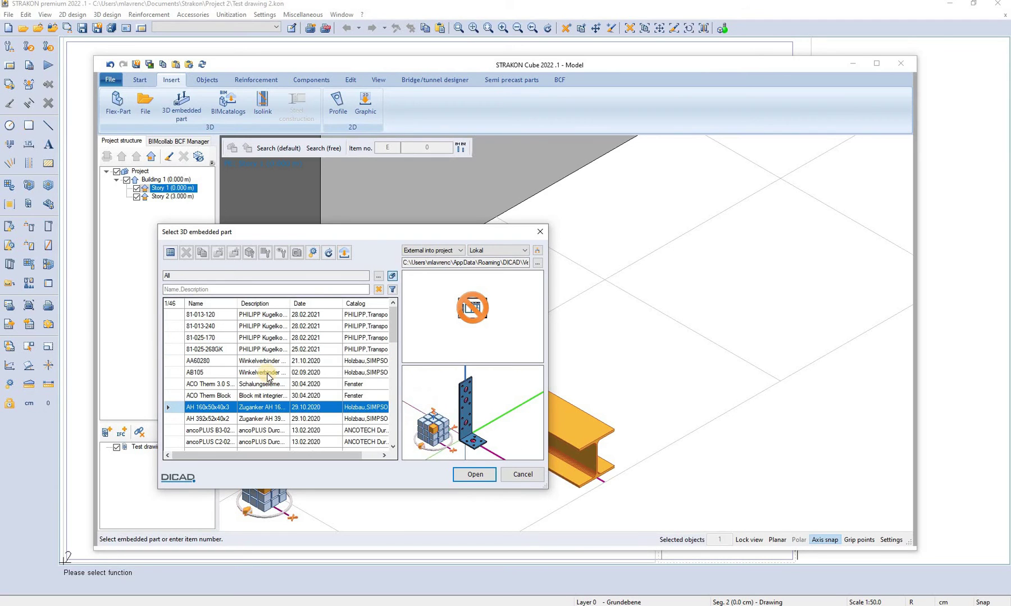
key("Up")
key("Up")
key("Up")
key("Up")
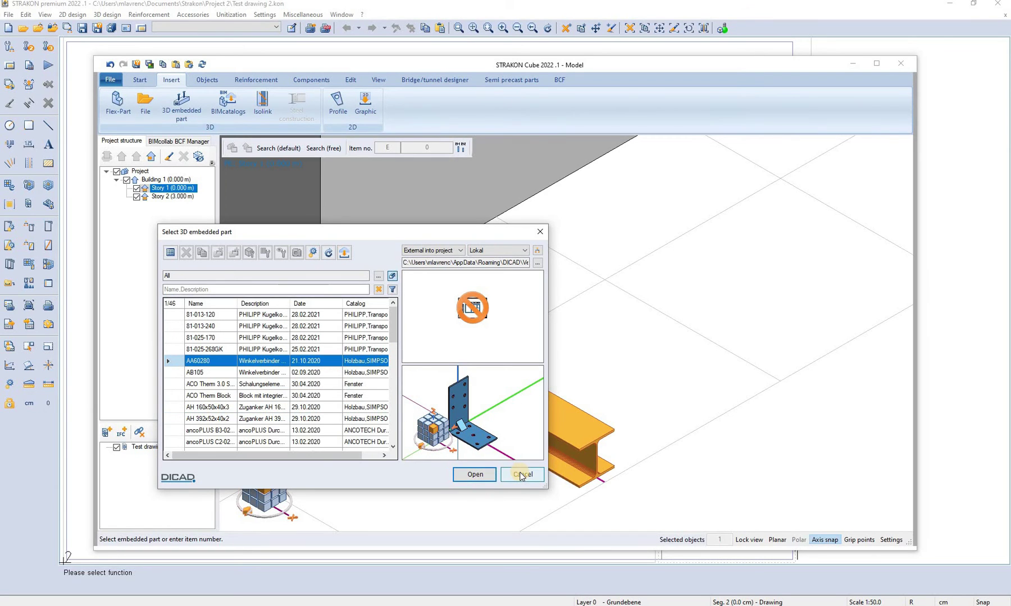
left_click(521, 475)
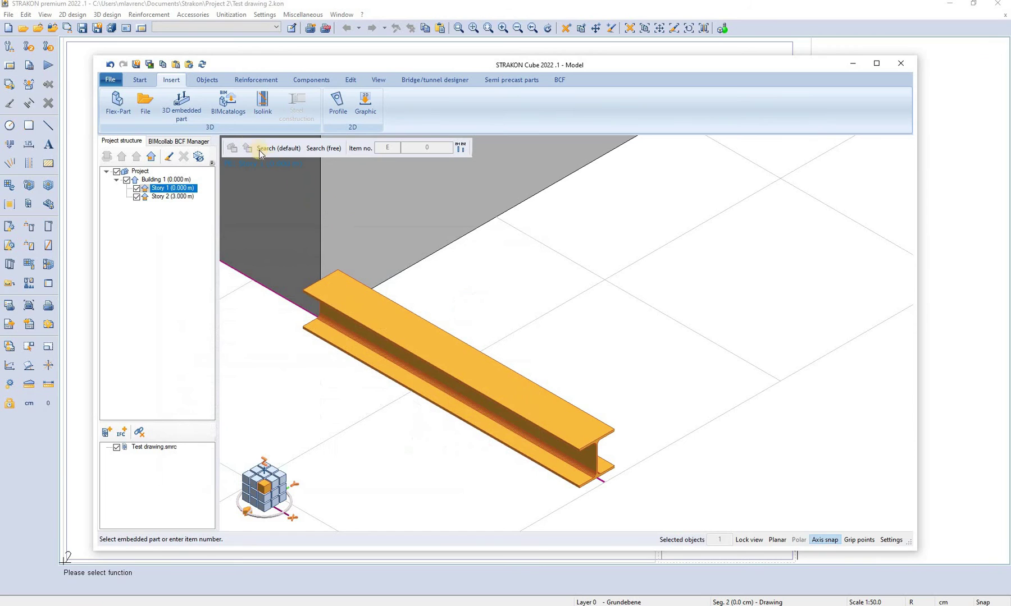
left_click(225, 105)
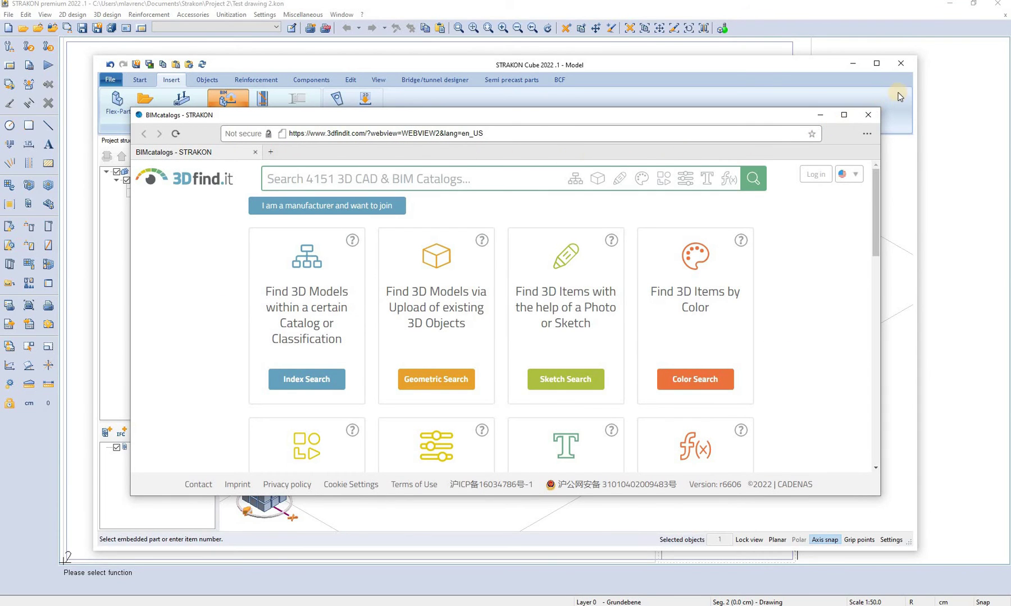
left_click(878, 115)
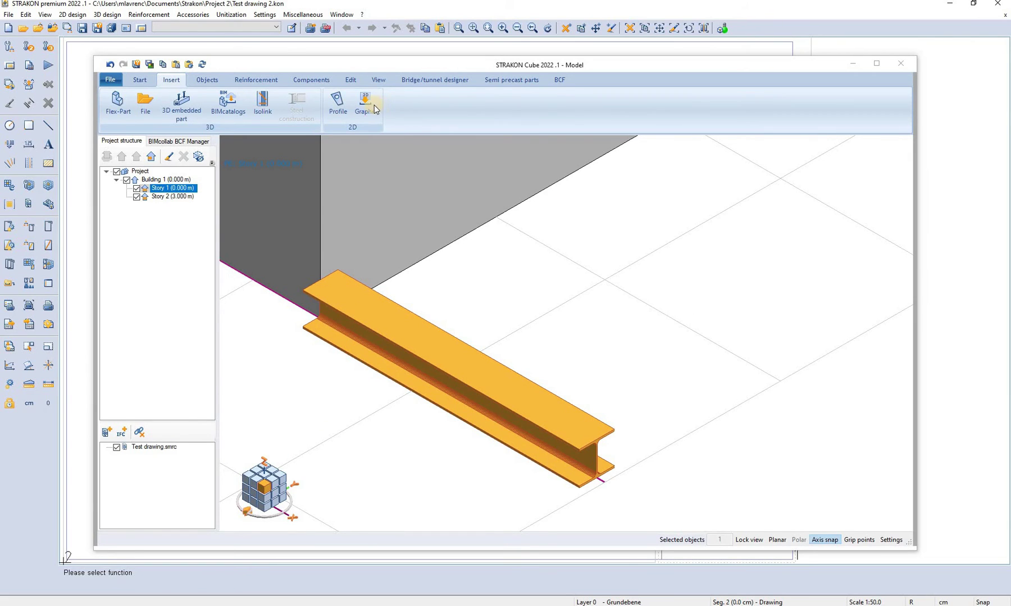
- Start a Graphic (2D) import offering Section, Template, DXF/DWG or PDF
left_click(338, 129)
left_click(365, 106)
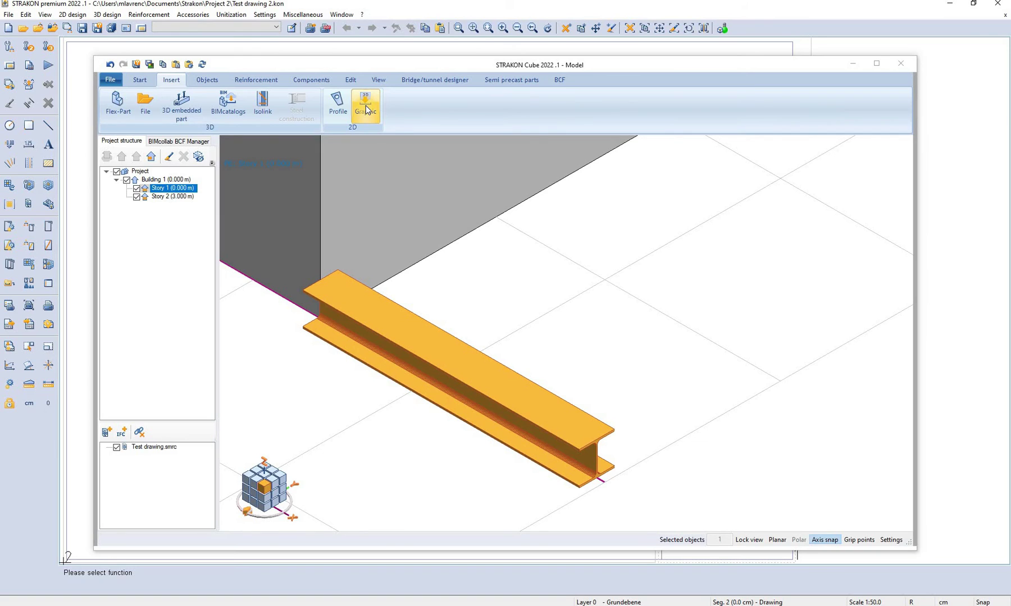
left_click(366, 109)
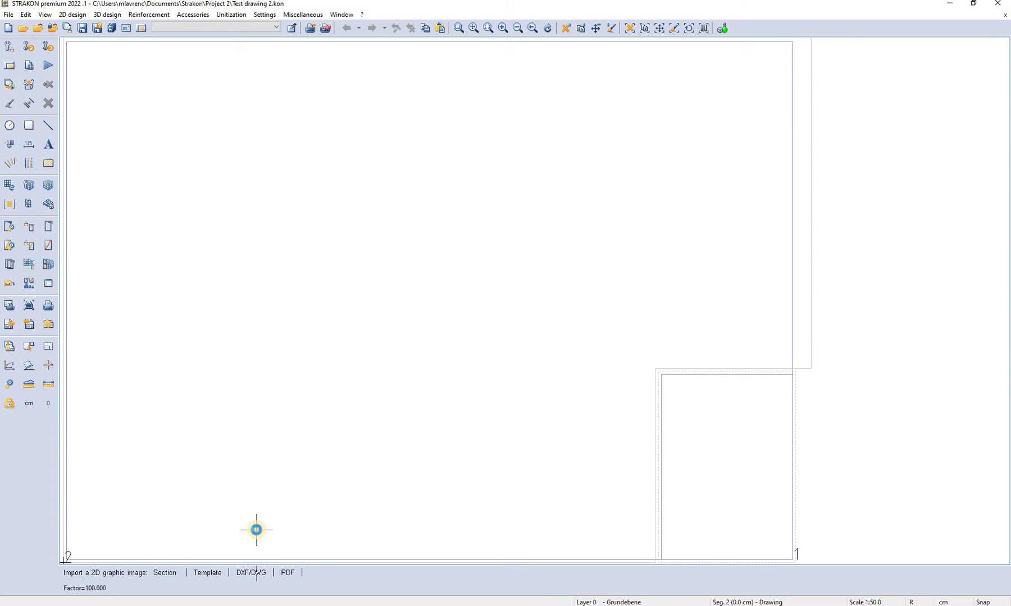
- Import 'Import test.dwg' as DXF/DWG with only visible layers enabled
left_click(256, 530)
left_click(177, 166)
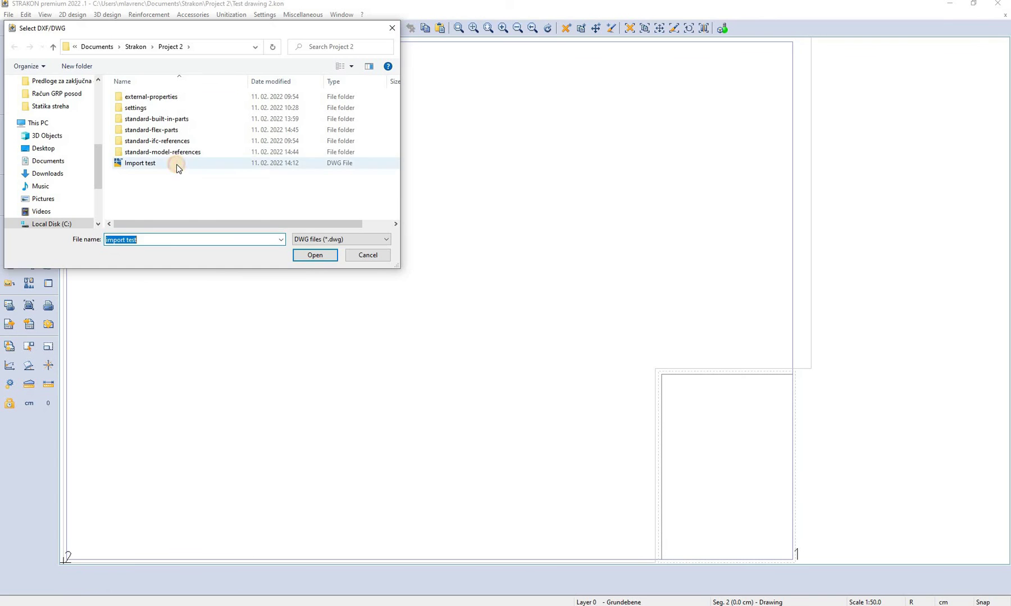
left_click(316, 256)
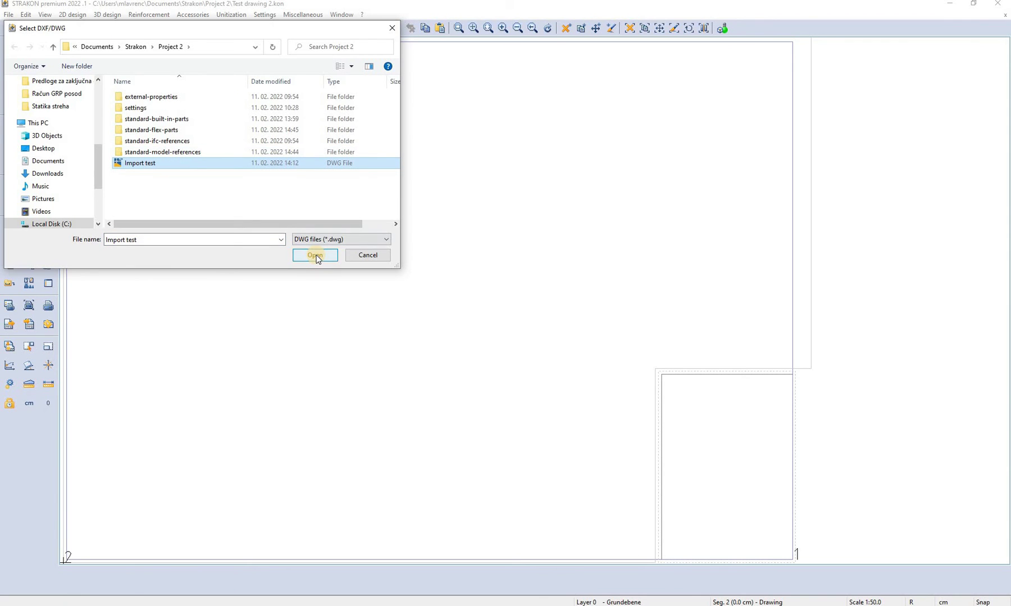
left_click(316, 255)
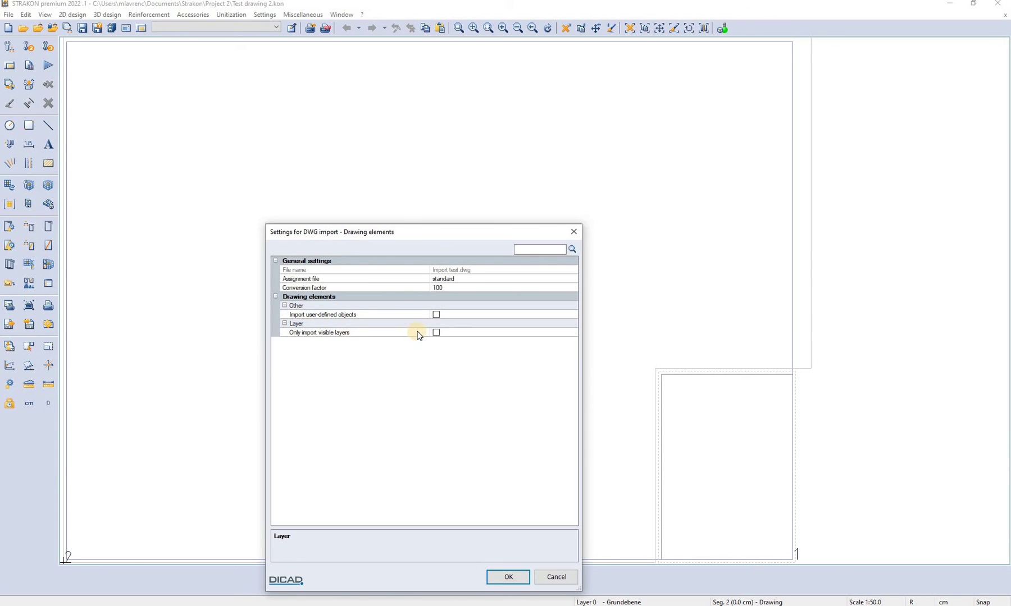
left_click(437, 333)
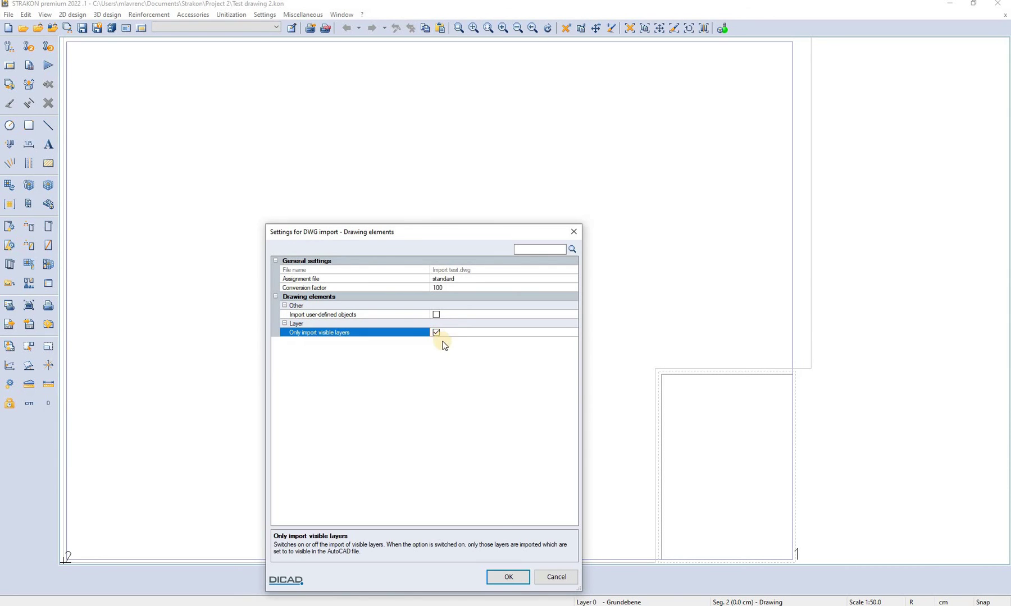
left_click(507, 577)
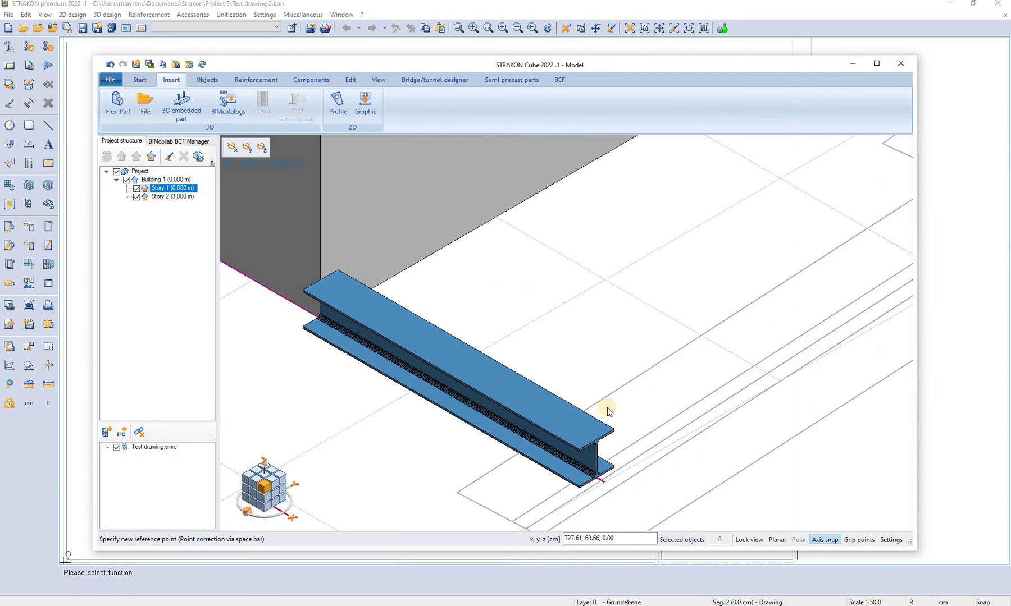
- Rotate the imported DWG drawing 90° about the y-axis at the wall corner
scroll(611, 404, "down", 3)
scroll(657, 379, "up", 2)
middle_click_drag(657, 379, 506, 360)
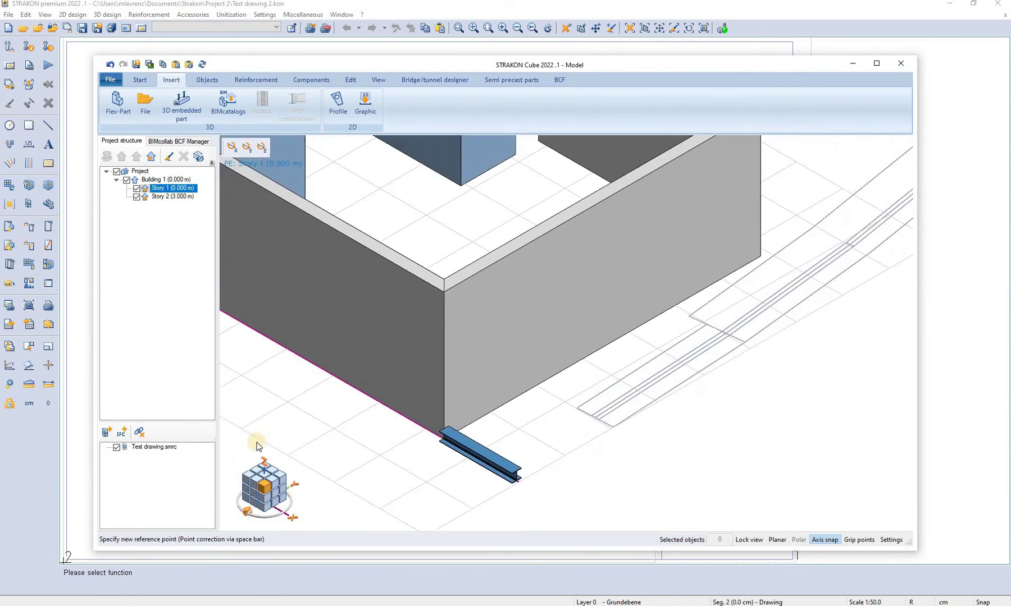
scroll(404, 336, "up", 3)
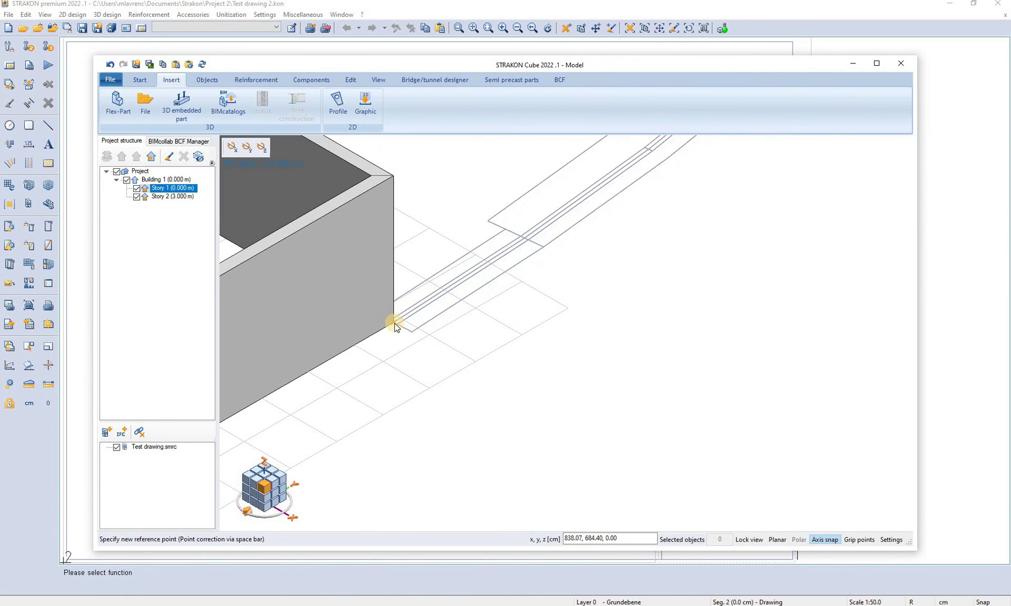
scroll(395, 326, "down", 2)
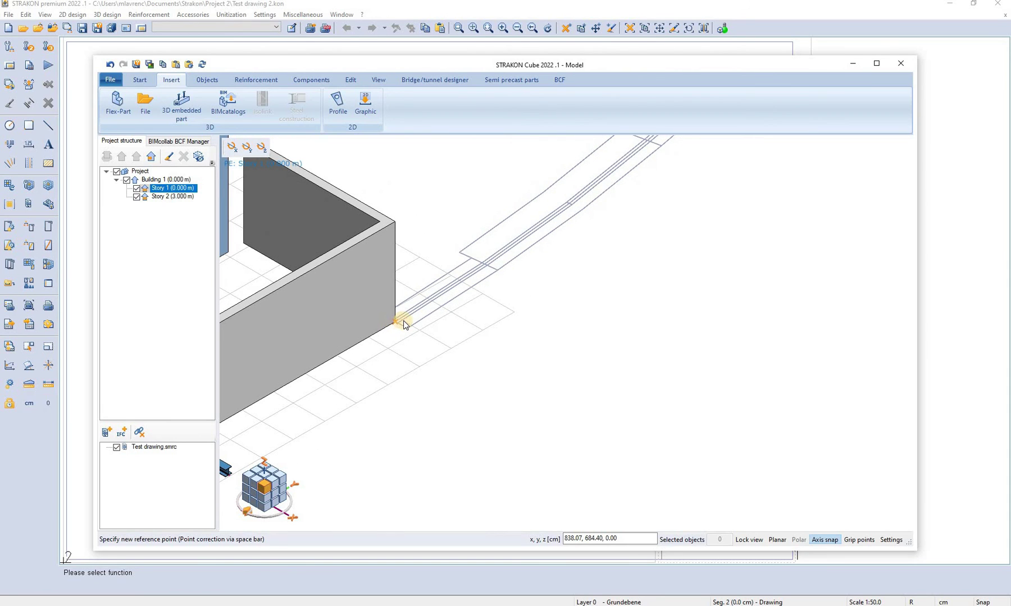
left_click(248, 147)
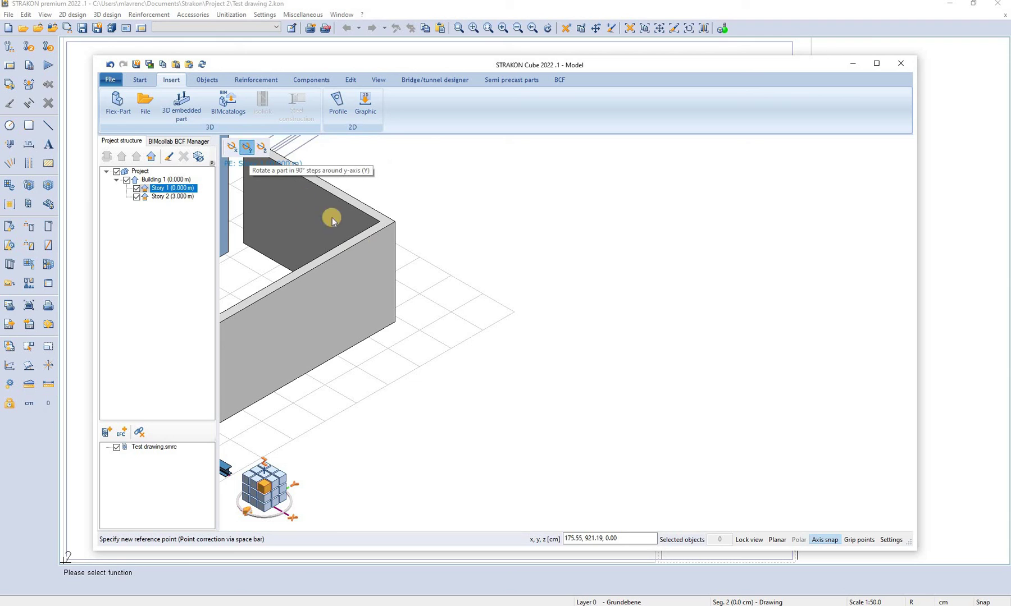